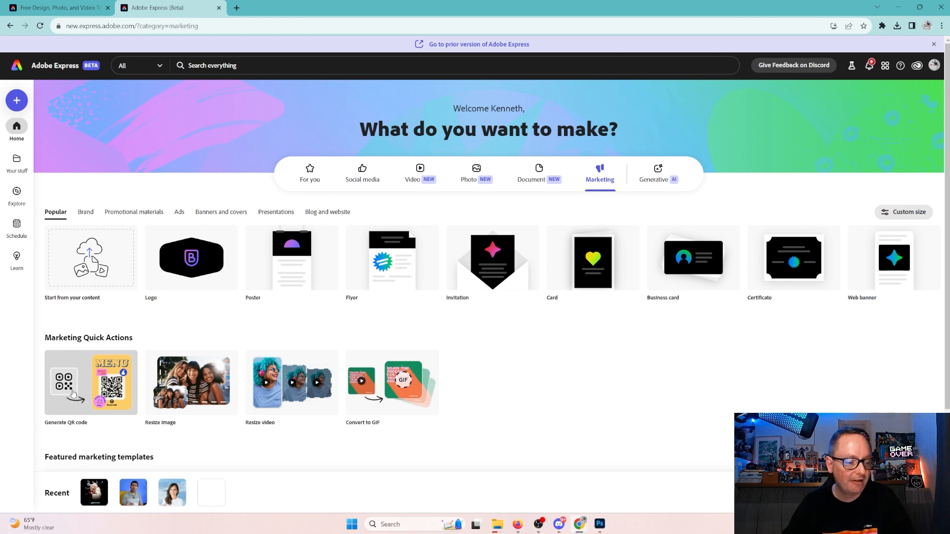
click(73, 393)
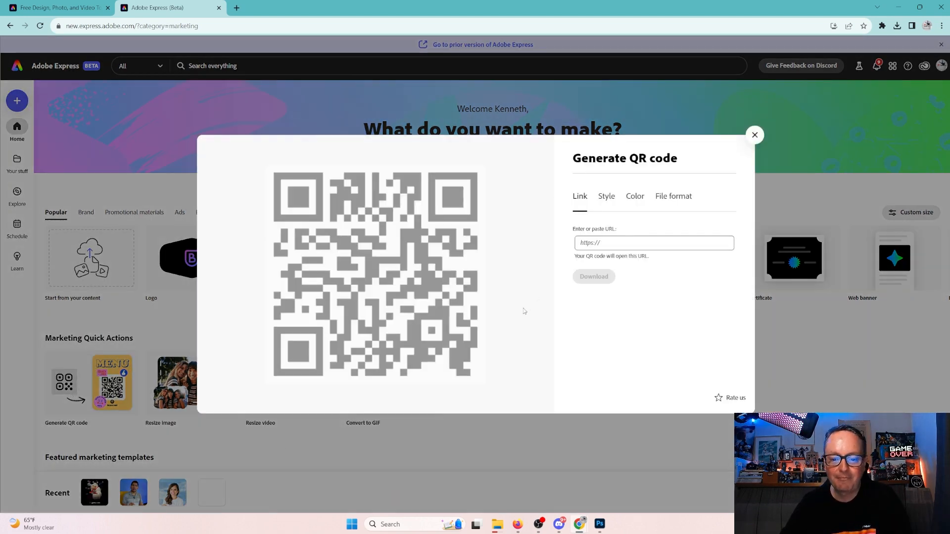
click(608, 242)
right_click(608, 242)
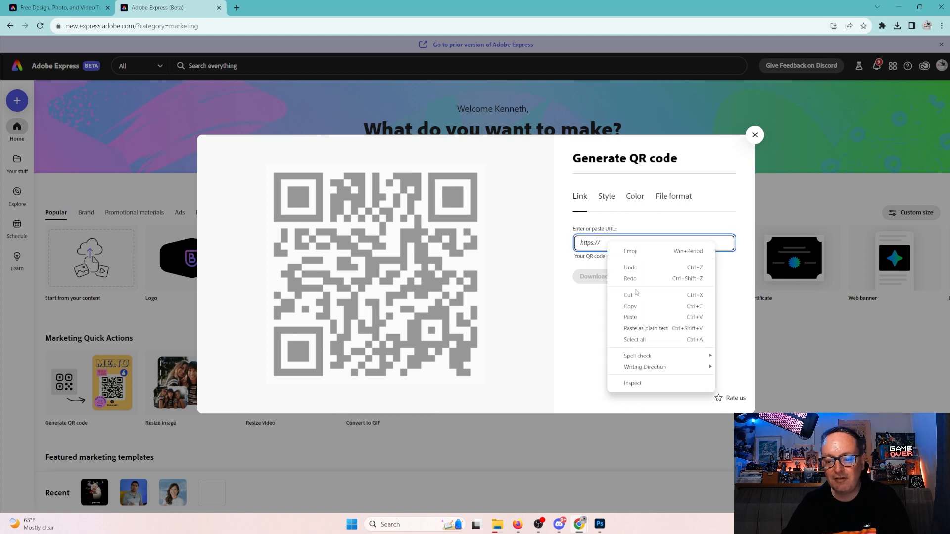
click(646, 318)
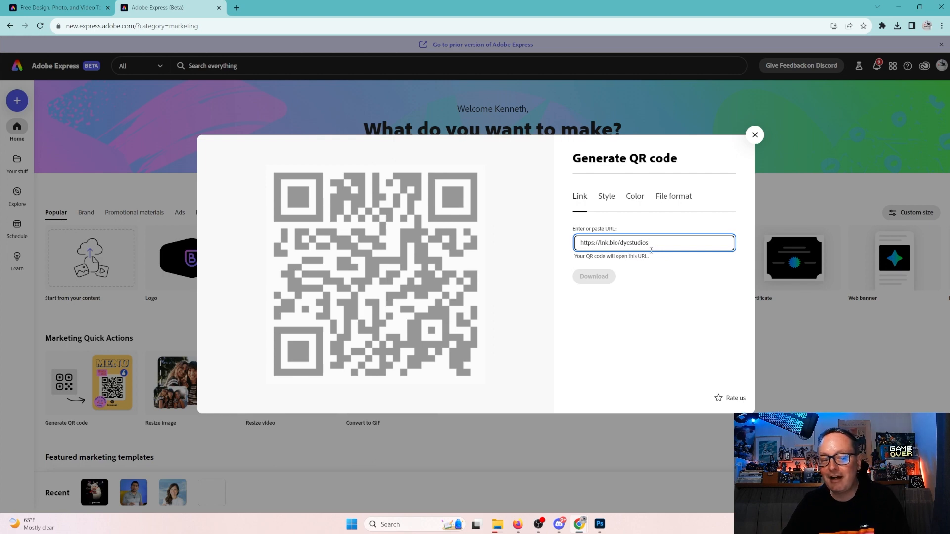
click(606, 197)
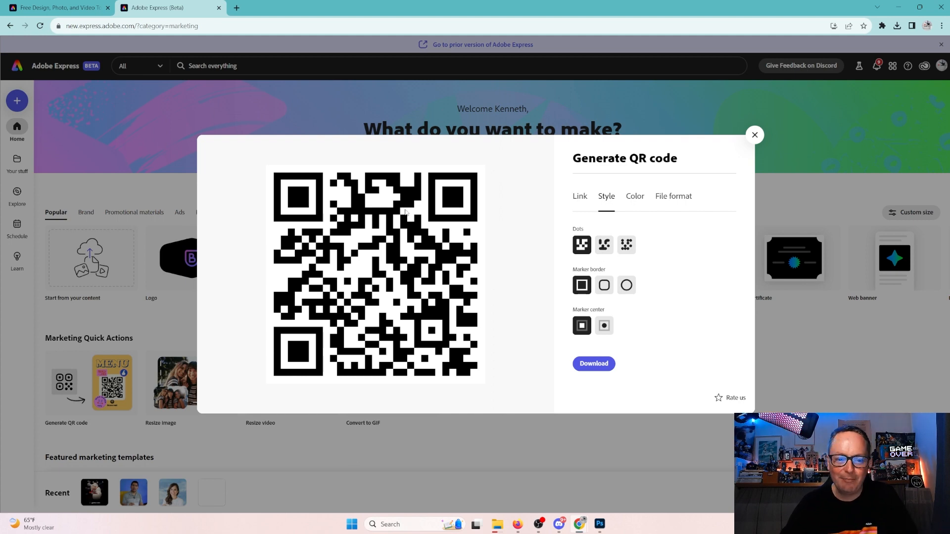
Give the QR code connected rounded dots, circular marker borders and round marker centres.
click(604, 246)
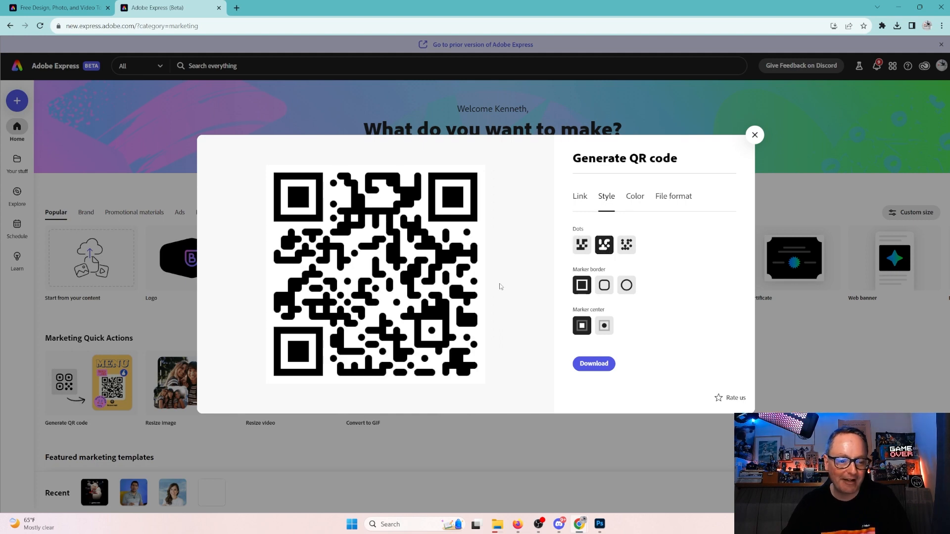
click(627, 248)
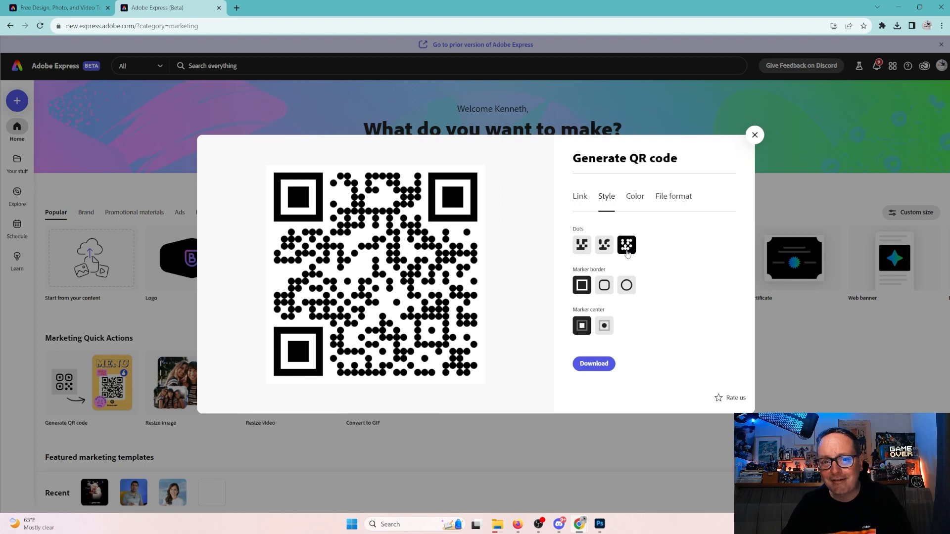
click(604, 249)
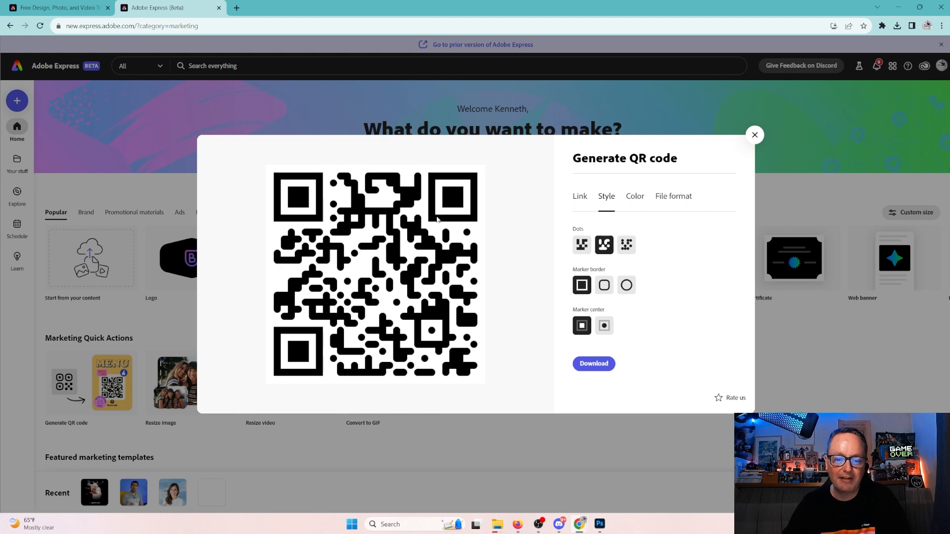
click(607, 292)
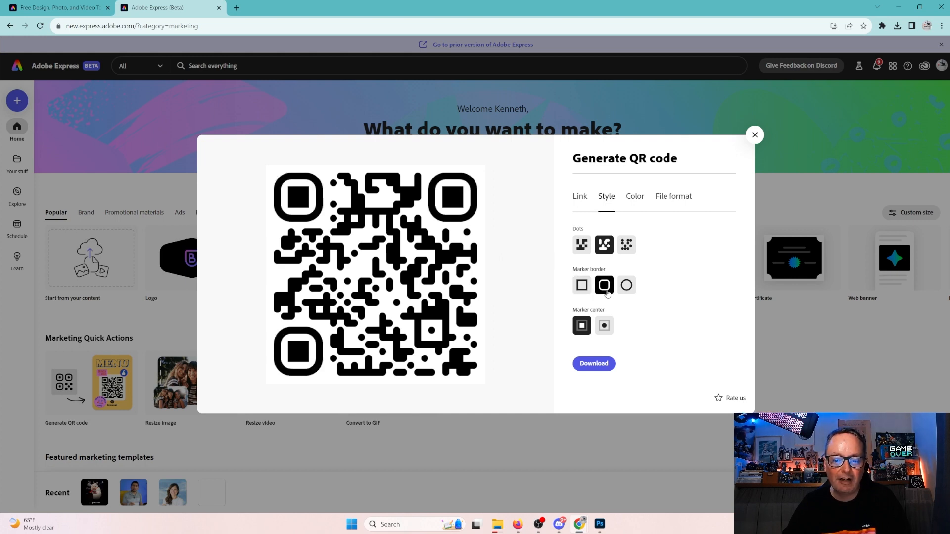
click(631, 288)
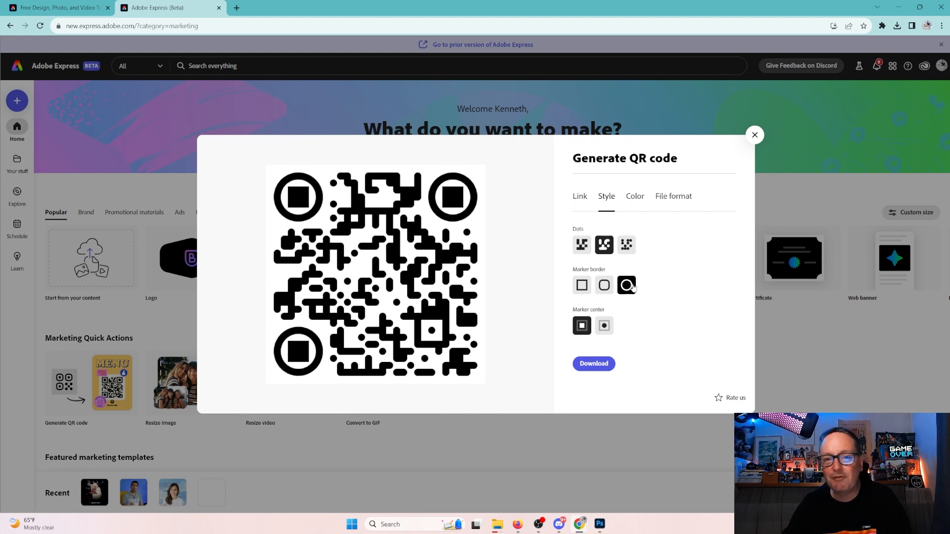
click(605, 330)
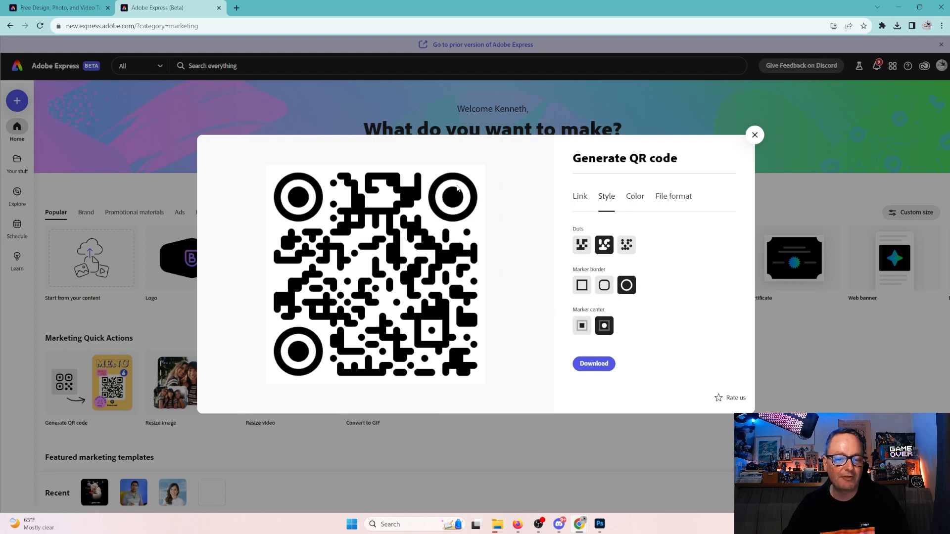
click(638, 200)
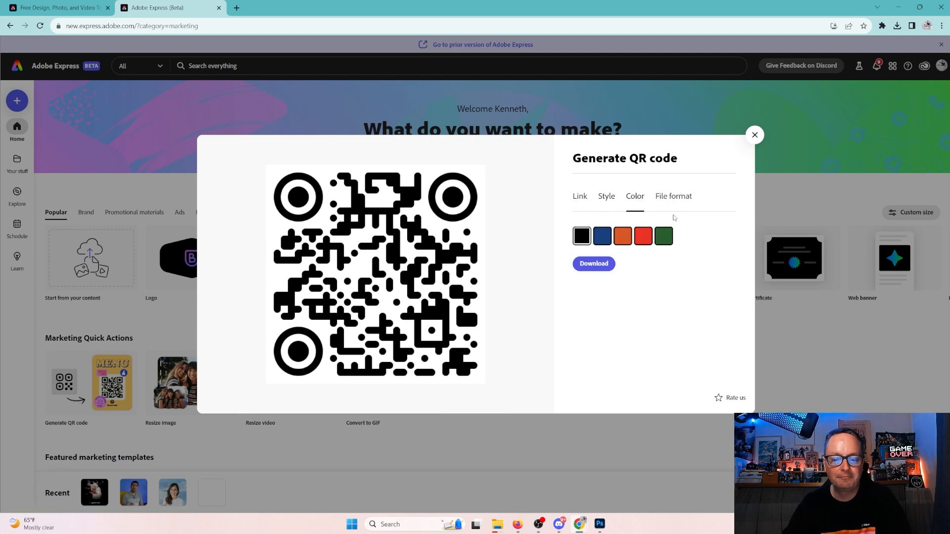
After trying orange, red and green, settle on a blue QR code.
click(601, 244)
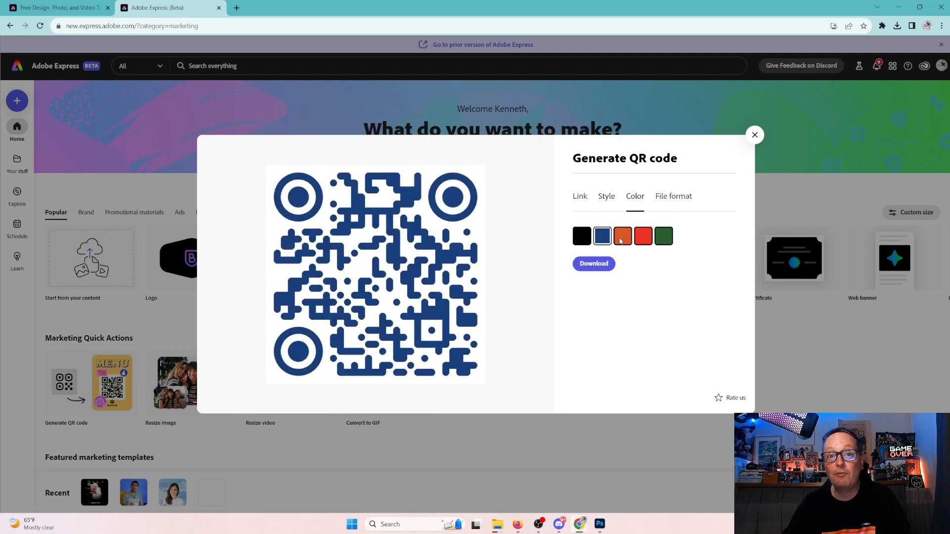
click(621, 241)
click(645, 241)
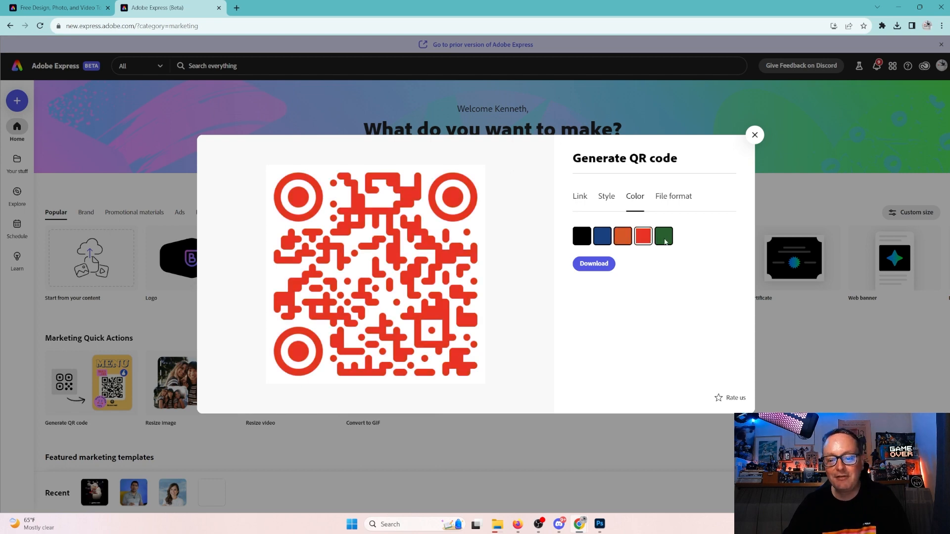
click(665, 240)
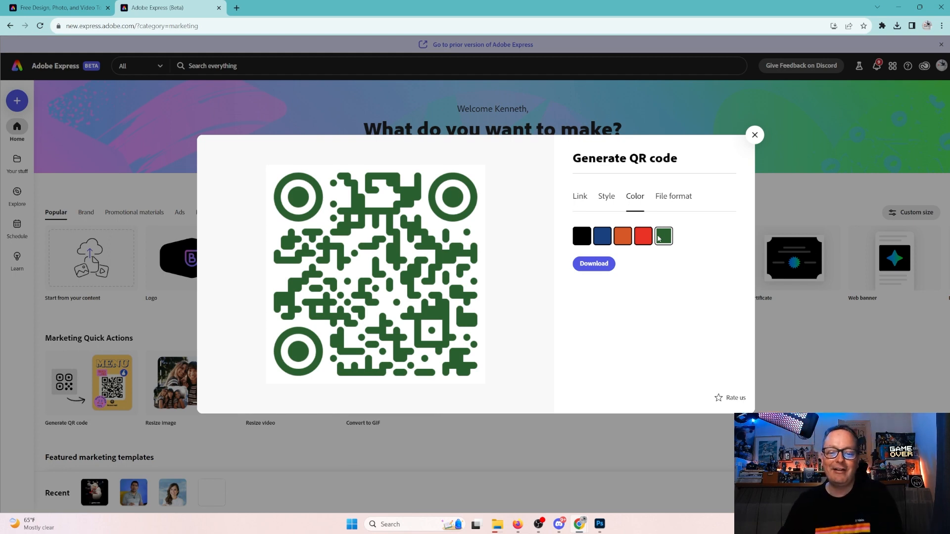
click(603, 243)
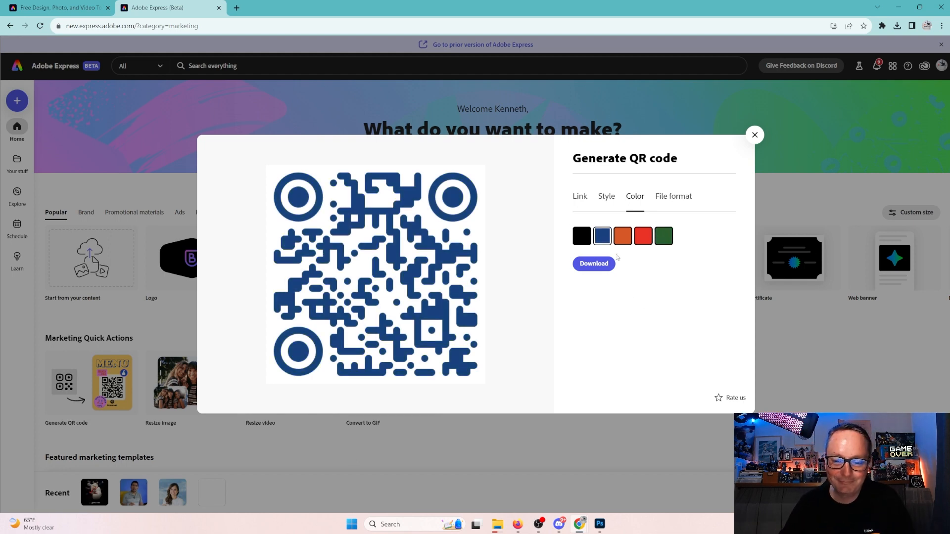
Download the blue QR code in PNG format.
click(666, 204)
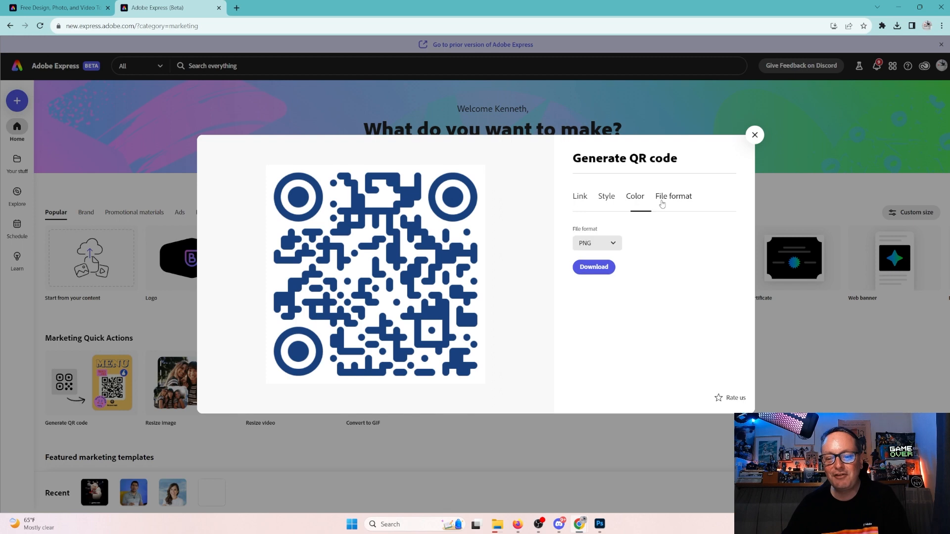
click(598, 245)
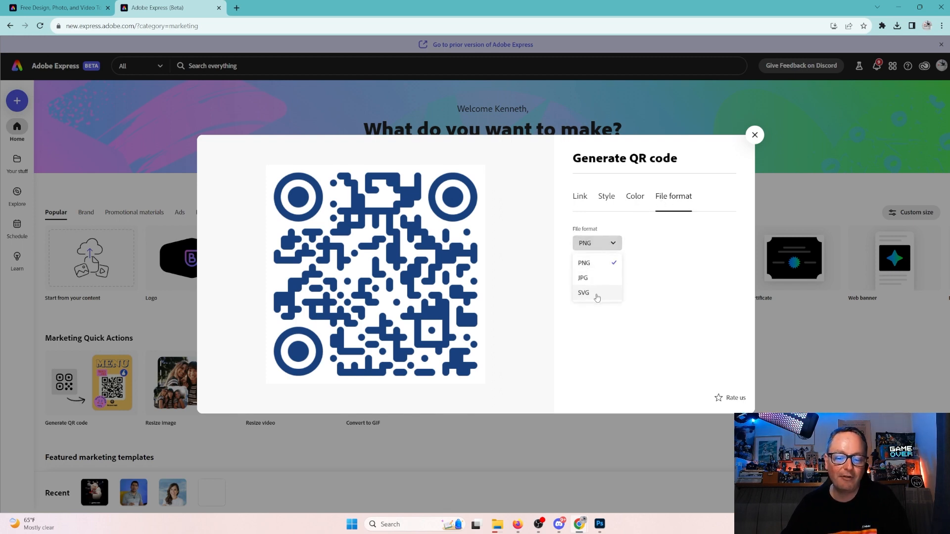
click(643, 290)
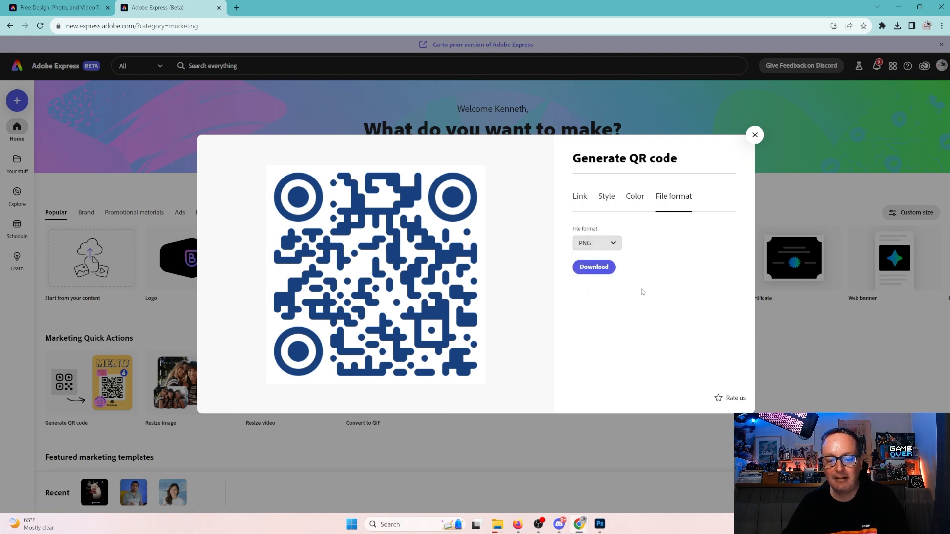
click(590, 269)
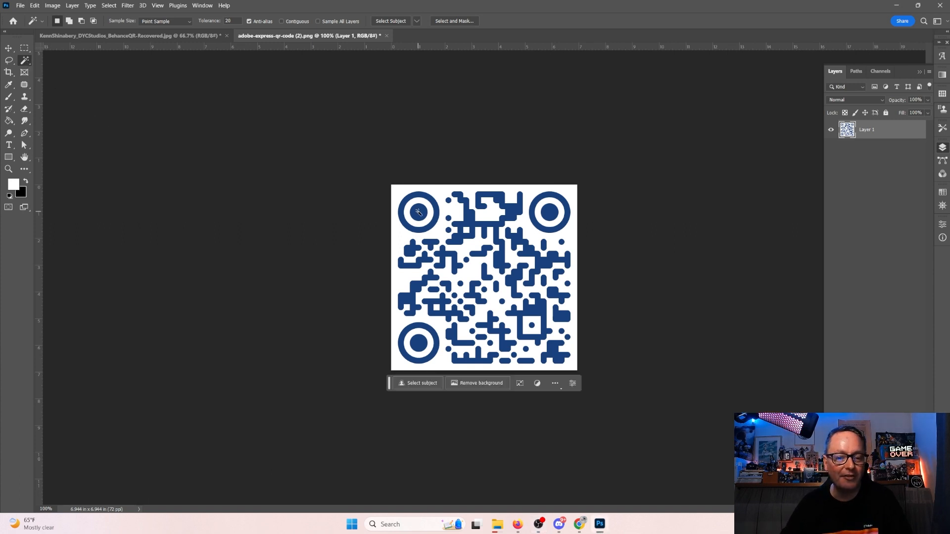
Select all the QR code's blue areas and fill them with white on a new layer.
click(419, 212)
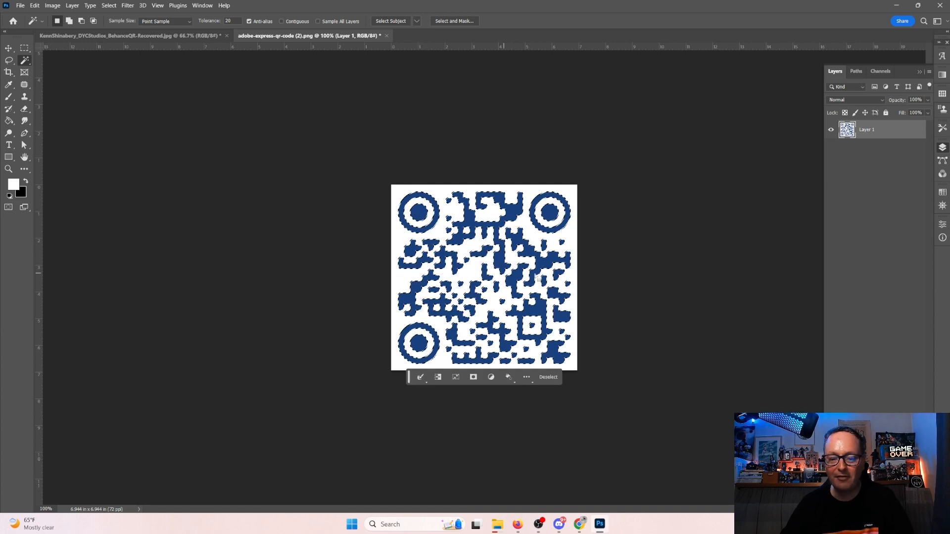
key(ctrl+shift+alt+n)
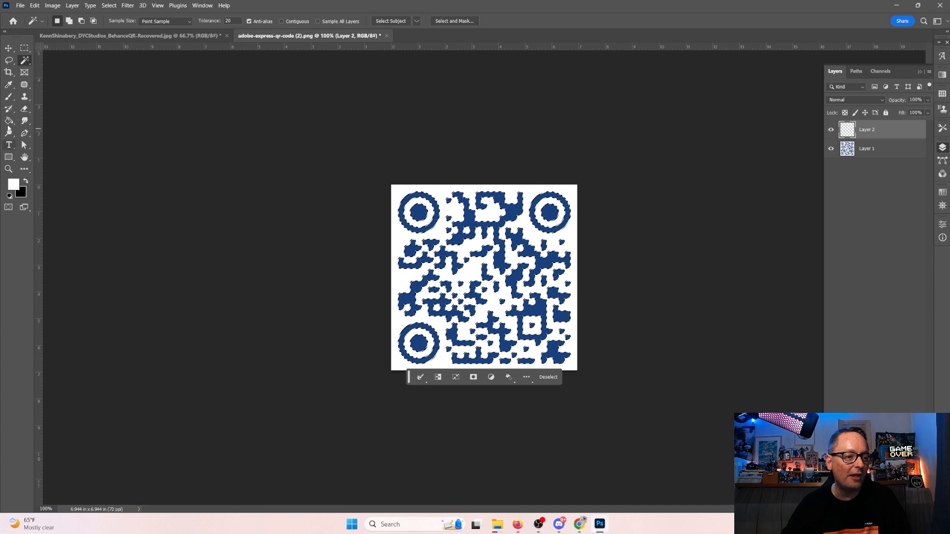
click(9, 121)
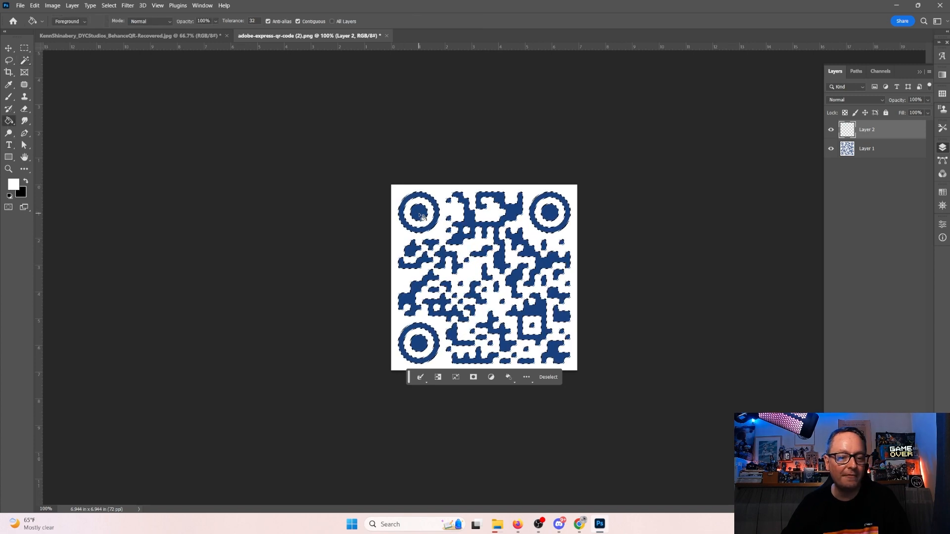
click(419, 214)
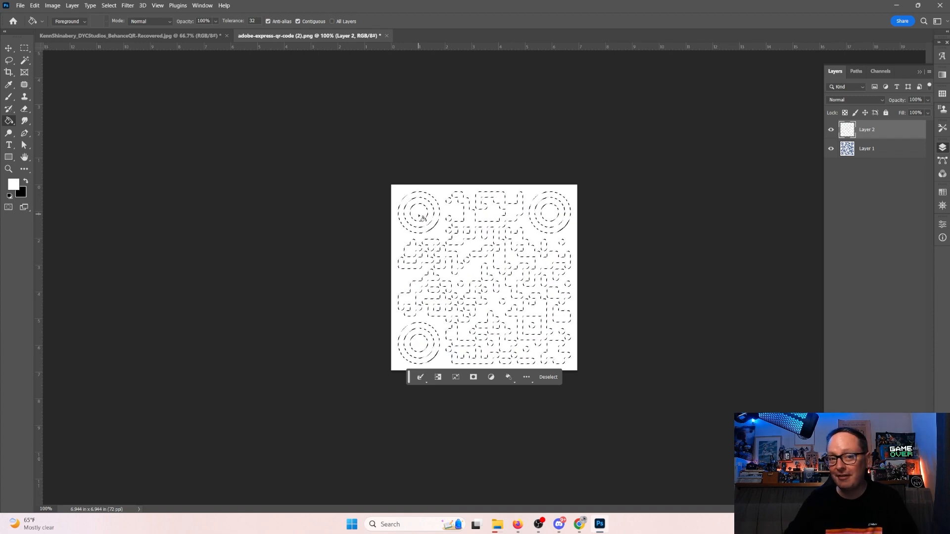
click(89, 37)
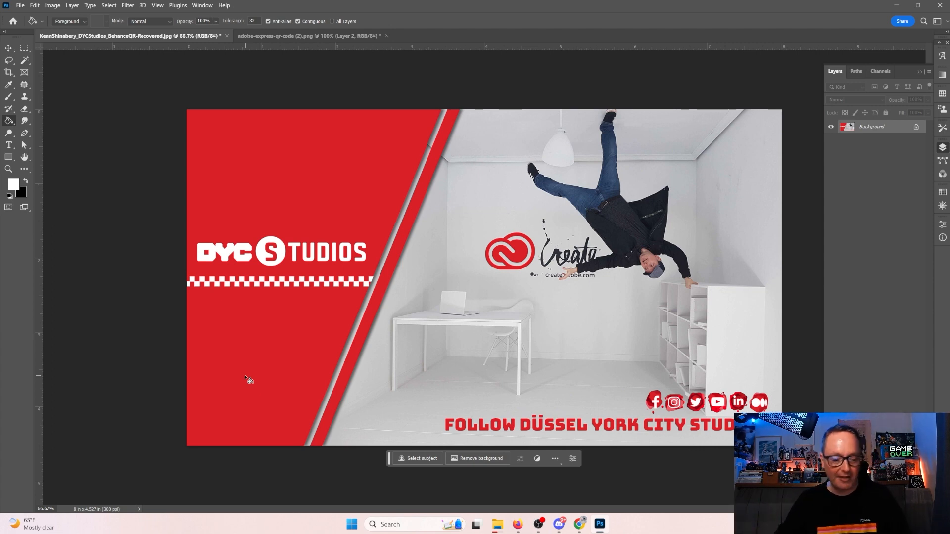
Paste the white QR code into the banner, scale it to 58.17% and place it lower-left in the red panel.
key(ctrl+v)
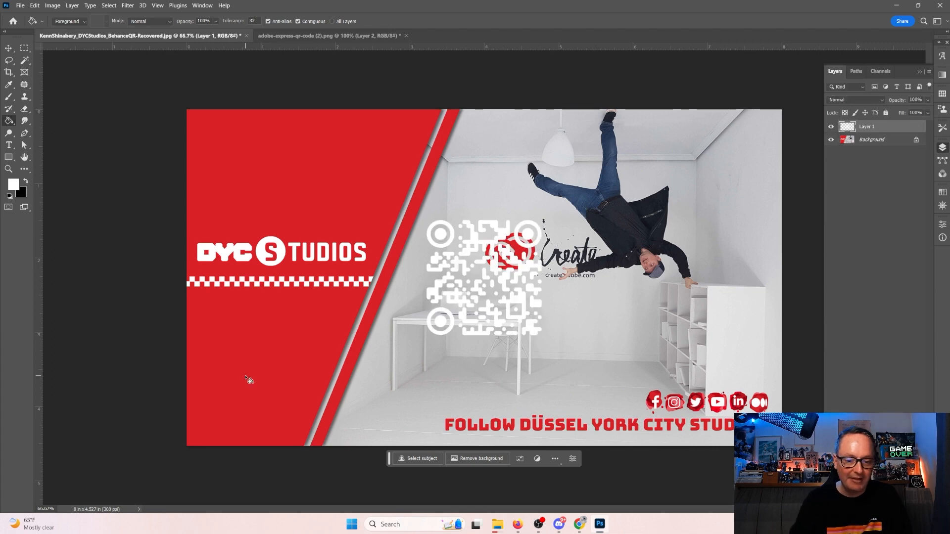
click(35, 5)
mouse_move(57, 210)
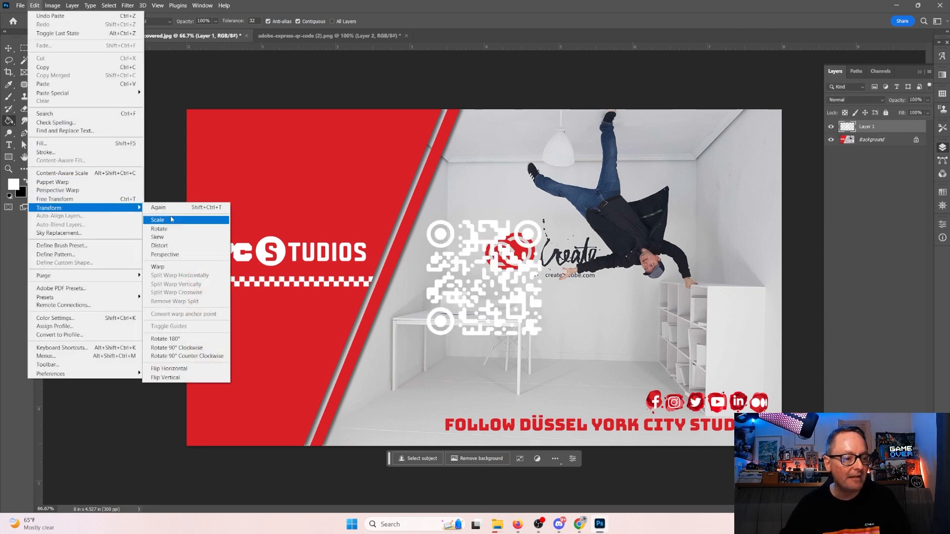
click(171, 220)
drag(543, 221, 493, 268)
drag(470, 298, 250, 394)
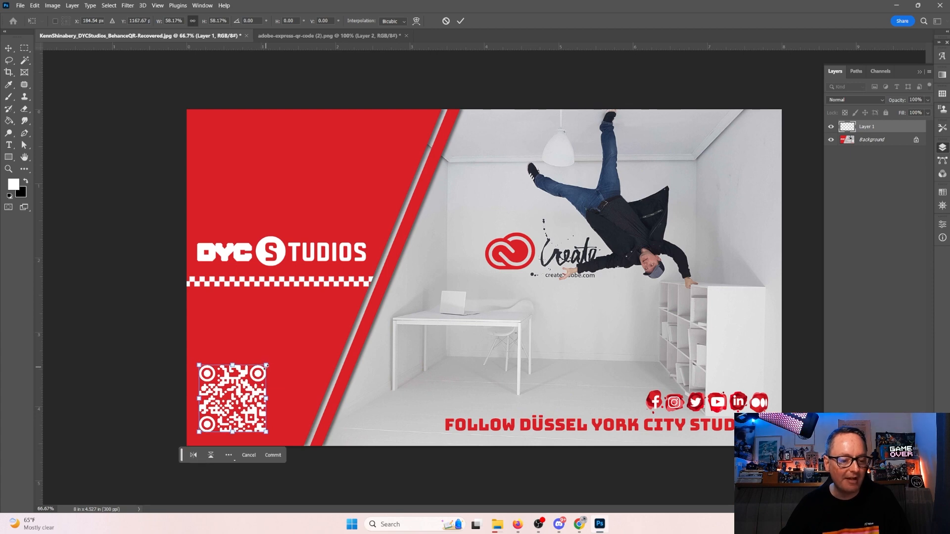
key(Return)
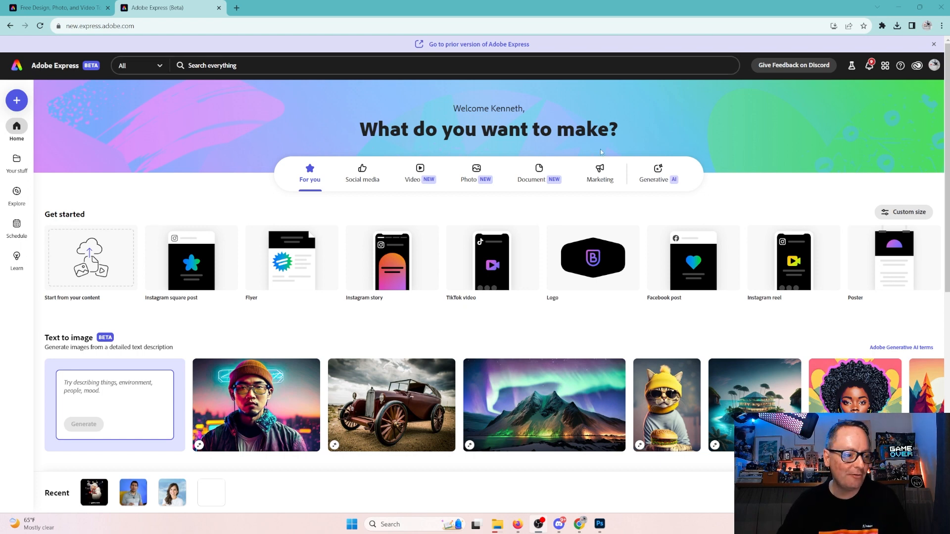
From the scheduler's Manage connections, start connecting Facebook and continue to its sign-in.
click(16, 226)
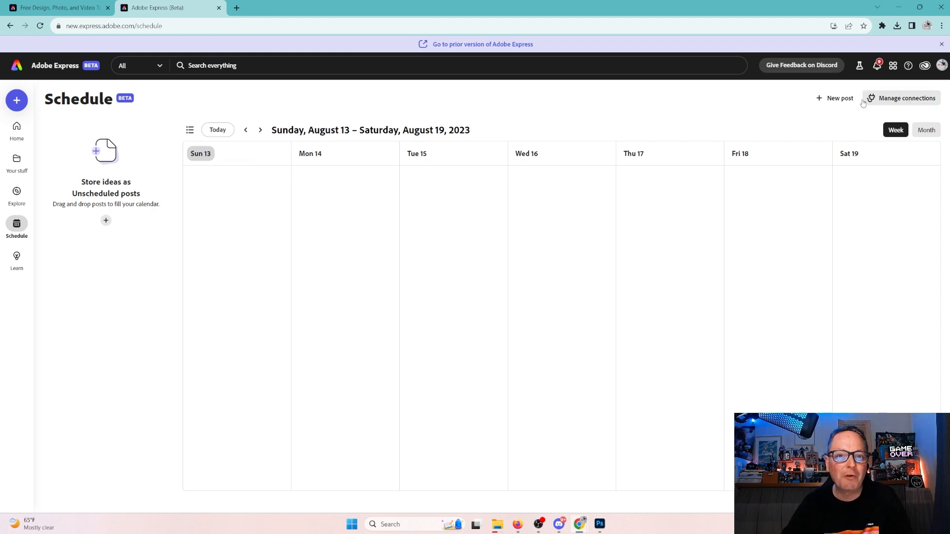
click(882, 101)
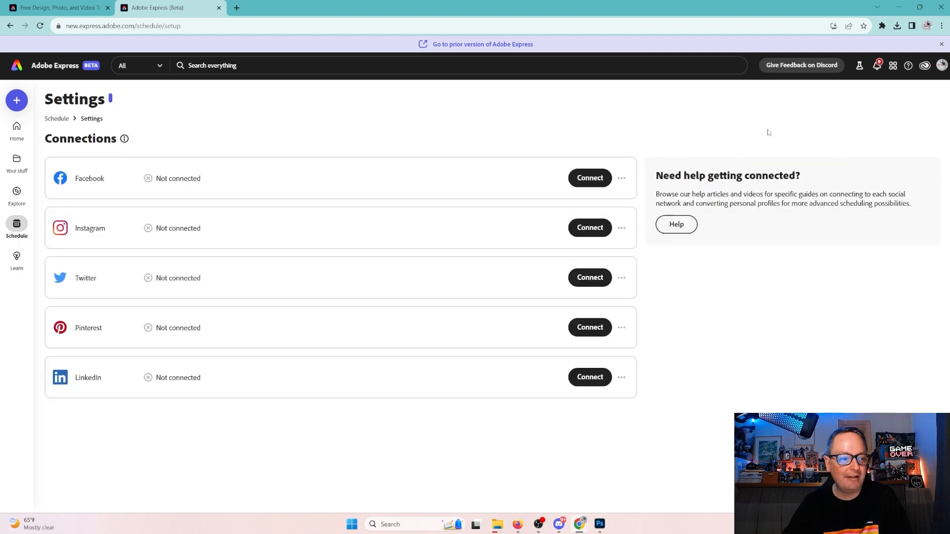
click(596, 183)
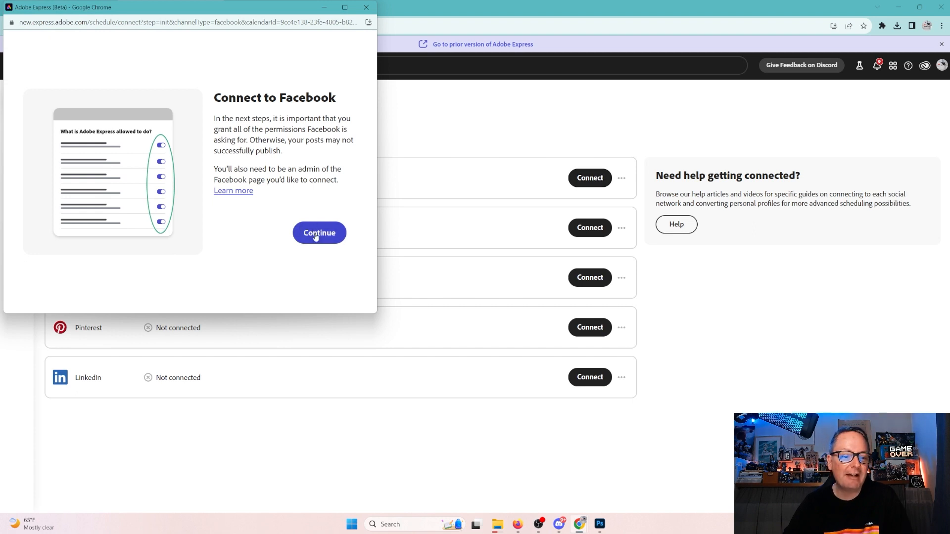
click(316, 235)
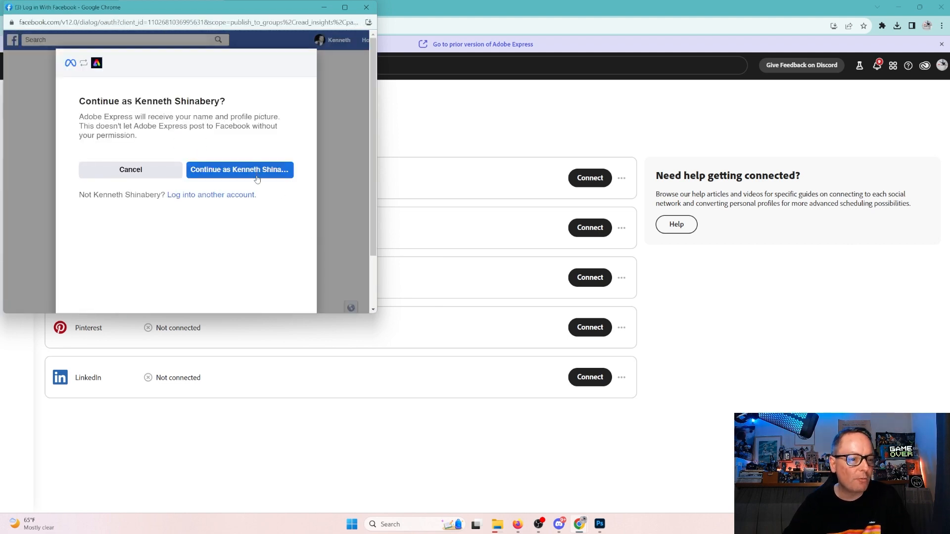
Continue as the signed-in Facebook account in the authorization window.
click(257, 173)
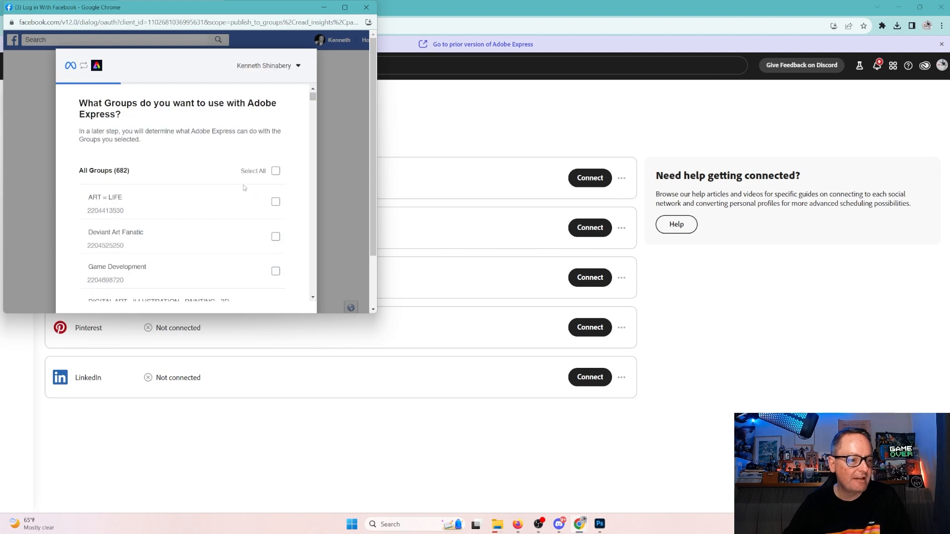
scroll(242, 185, down, 5)
scroll(242, 192, down, 10)
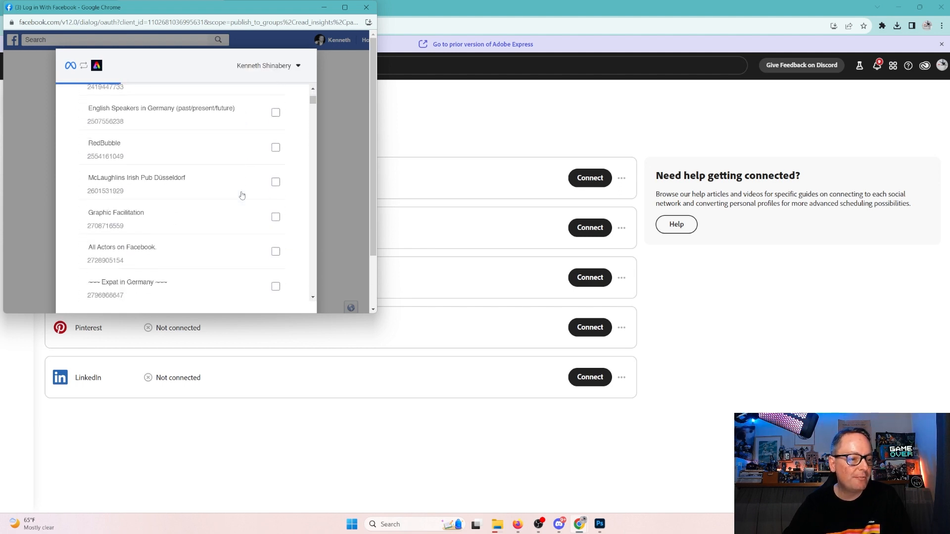
scroll(233, 208, down, 10)
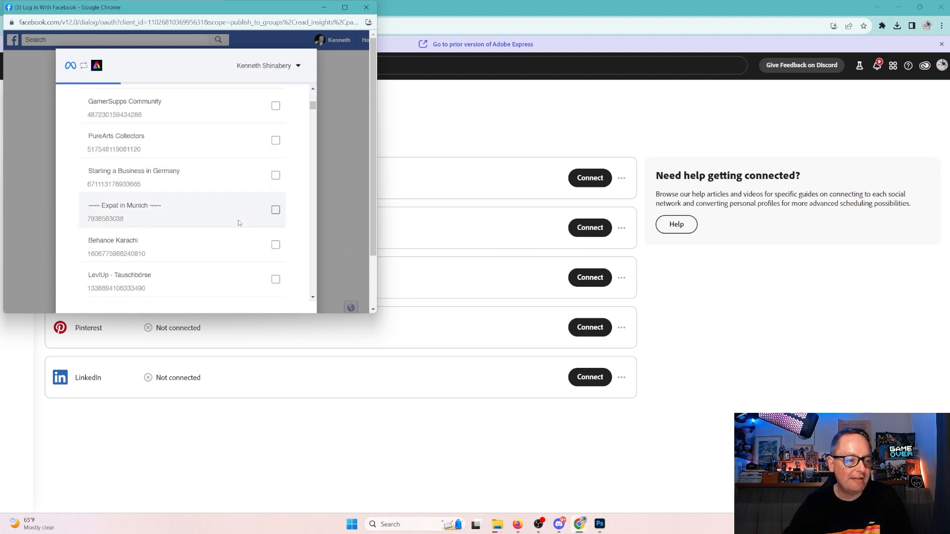
scroll(240, 226, down, 8)
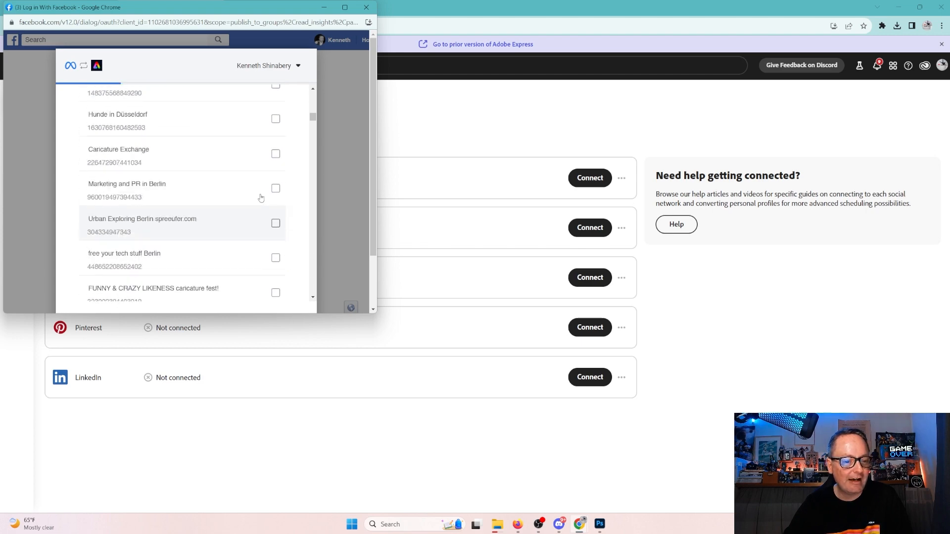
click(345, 7)
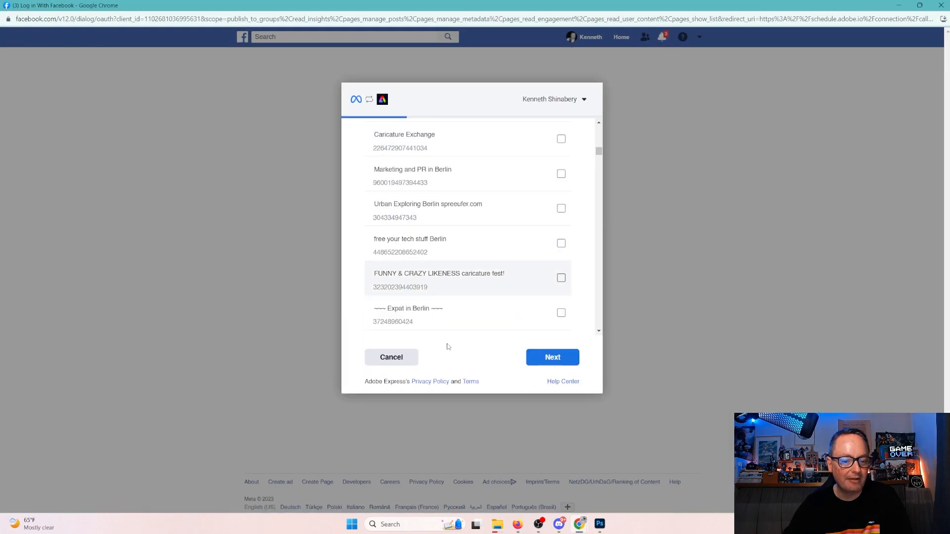
Skip groups, grant Adobe Express access to the DYC Studios page, and finish the connection.
click(552, 358)
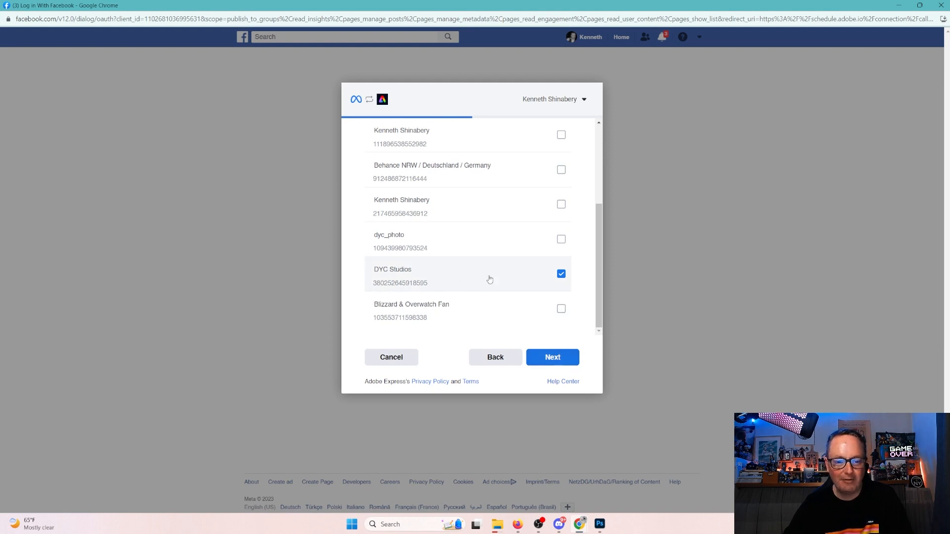
click(553, 357)
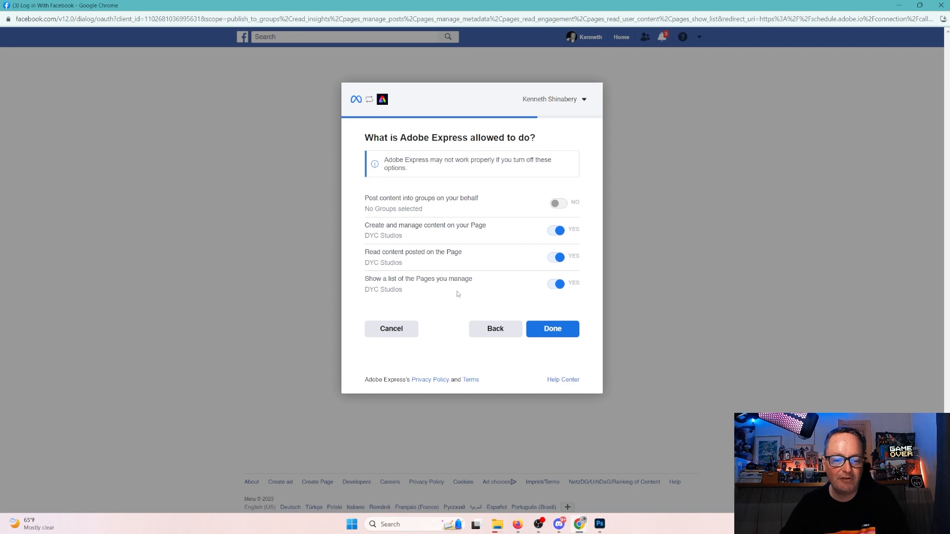
click(554, 330)
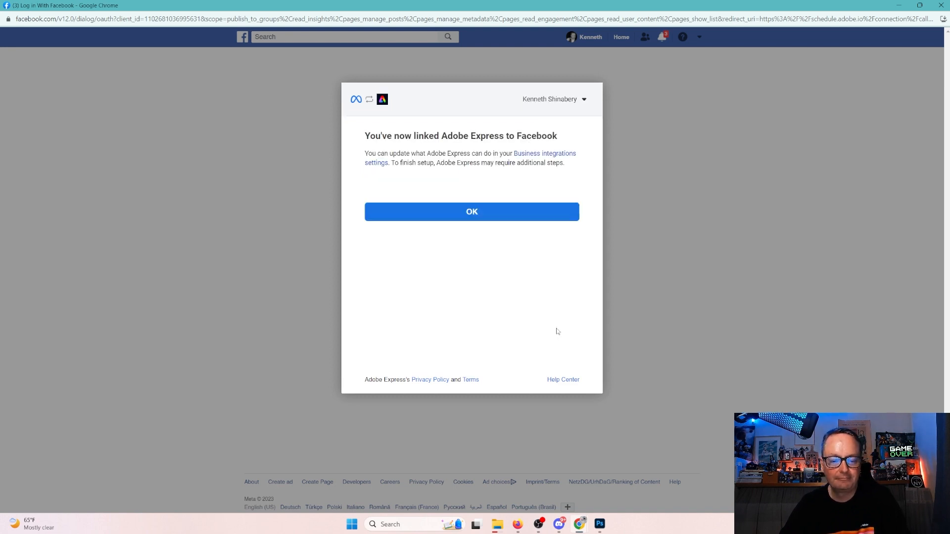
click(478, 217)
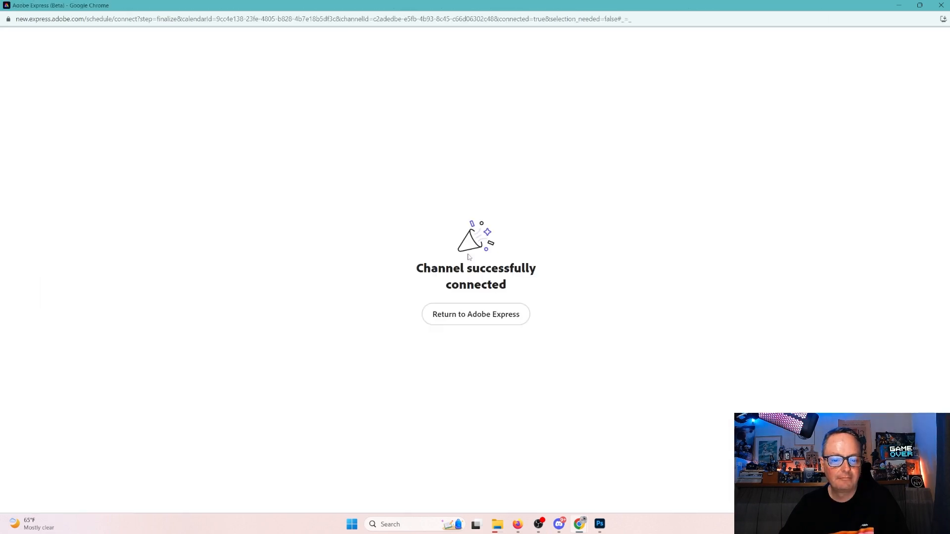
click(485, 321)
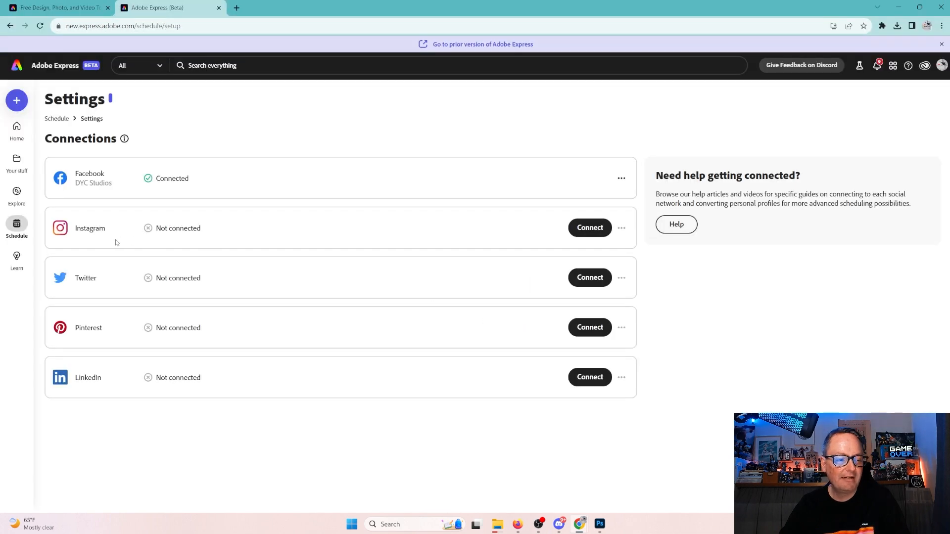
Connect Instagram through Facebook, keeping the previous Facebook link settings.
click(591, 233)
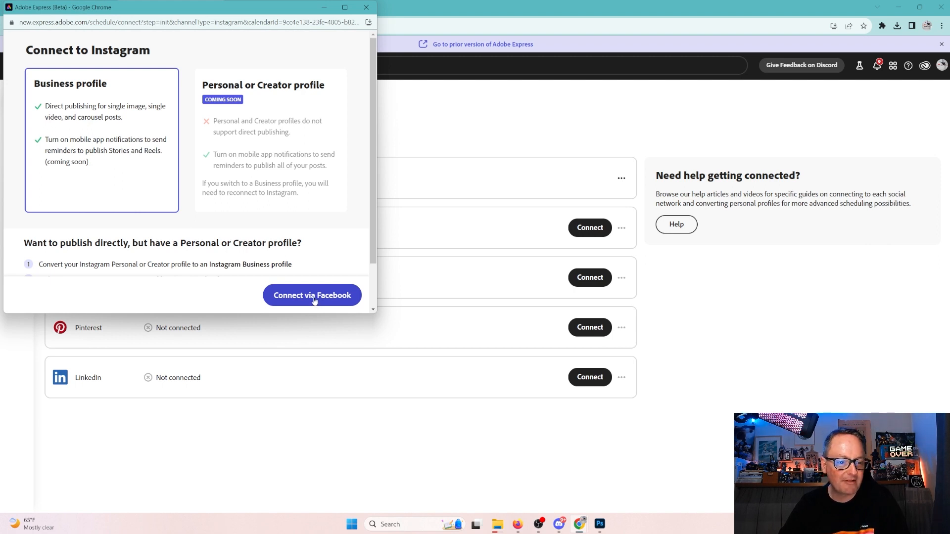
scroll(315, 297, down, 2)
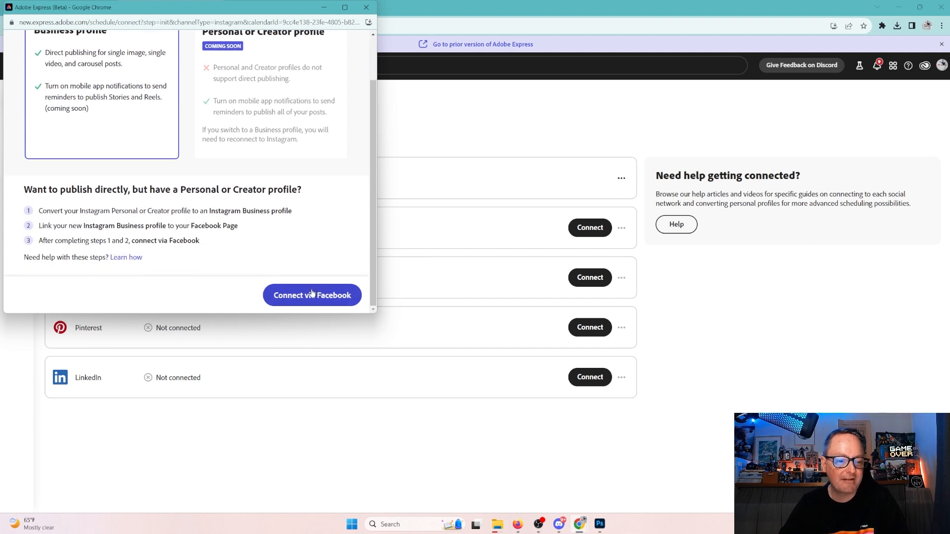
click(311, 294)
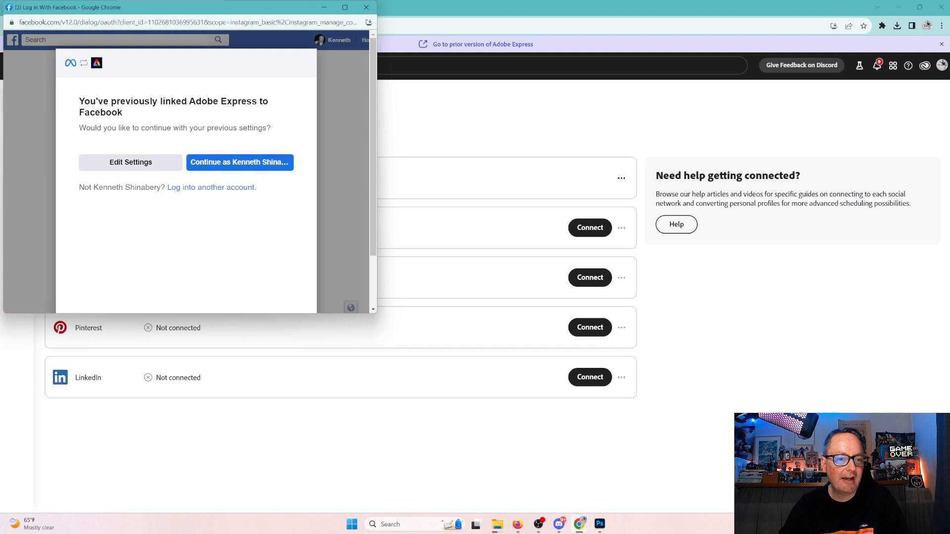
click(347, 7)
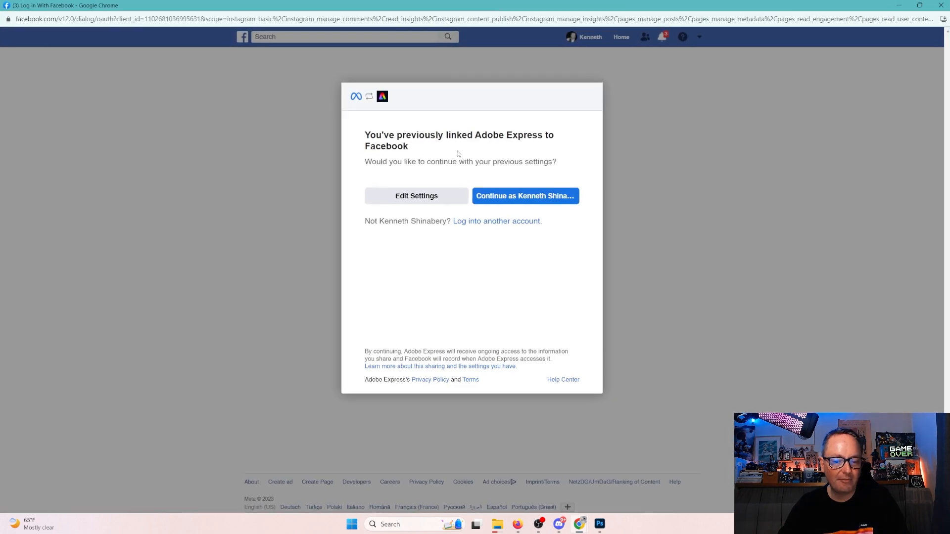
click(513, 199)
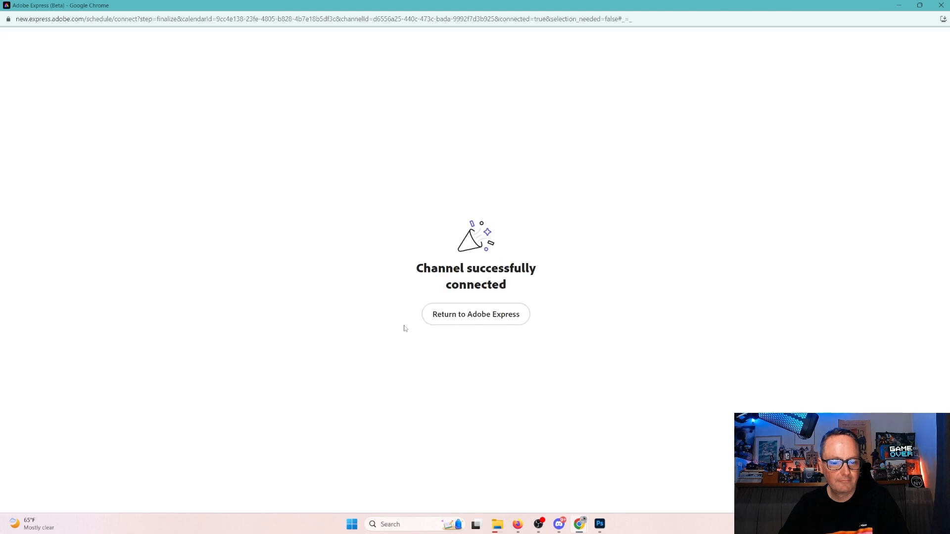
click(483, 322)
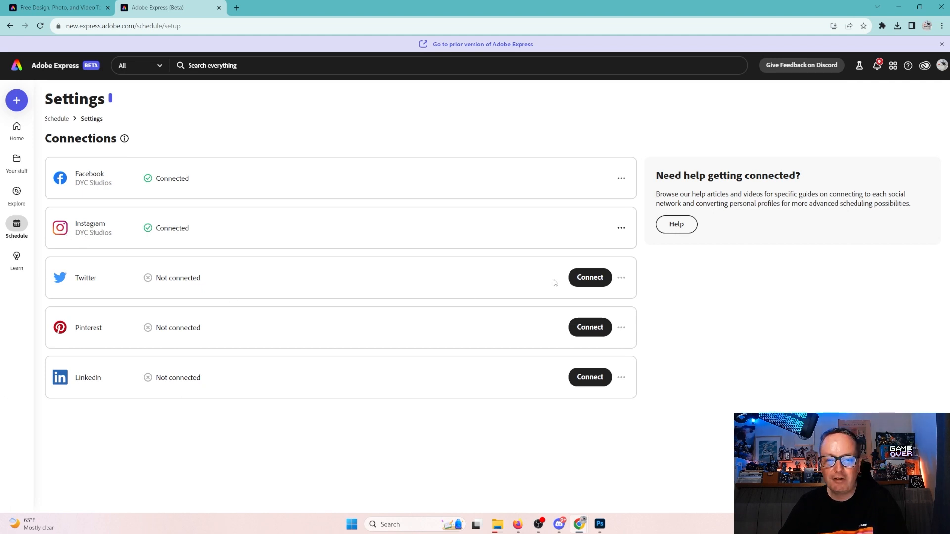
Connect the studio's Twitter account, then begin connecting LinkedIn.
click(589, 278)
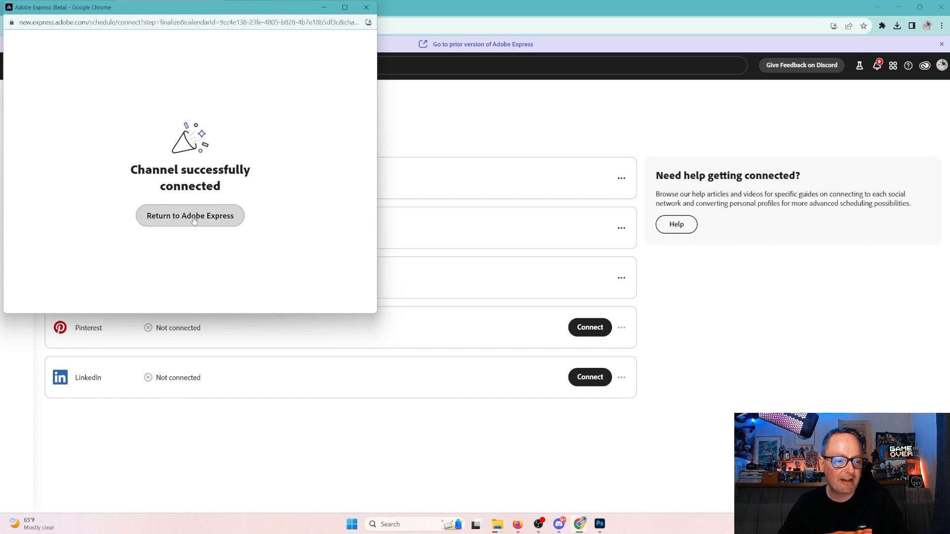
click(194, 221)
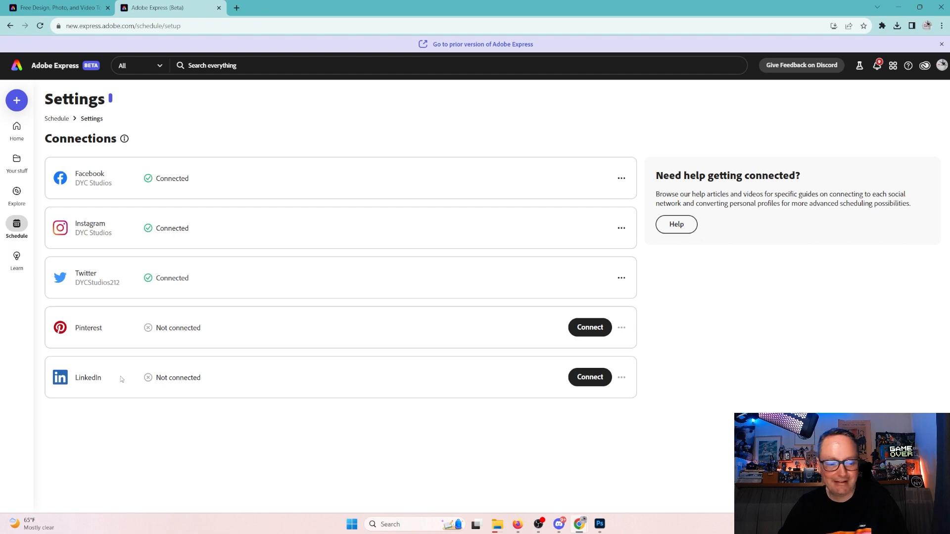
click(591, 378)
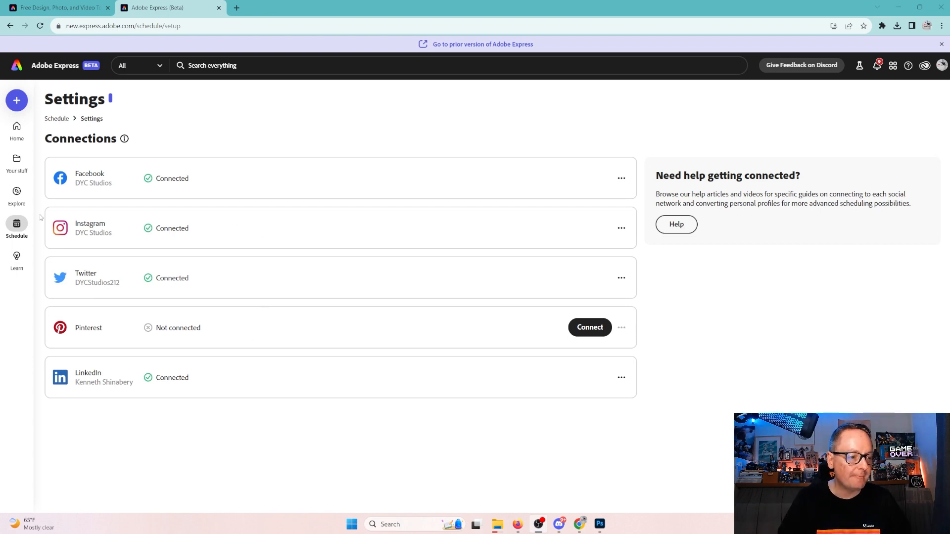
Start a new scheduled post on Monday 14 from the posting calendar.
click(15, 225)
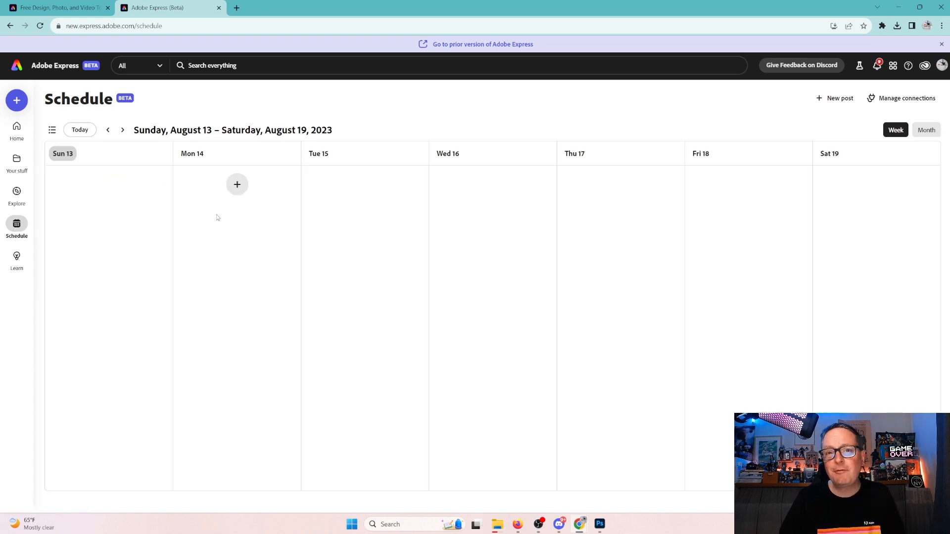
click(236, 191)
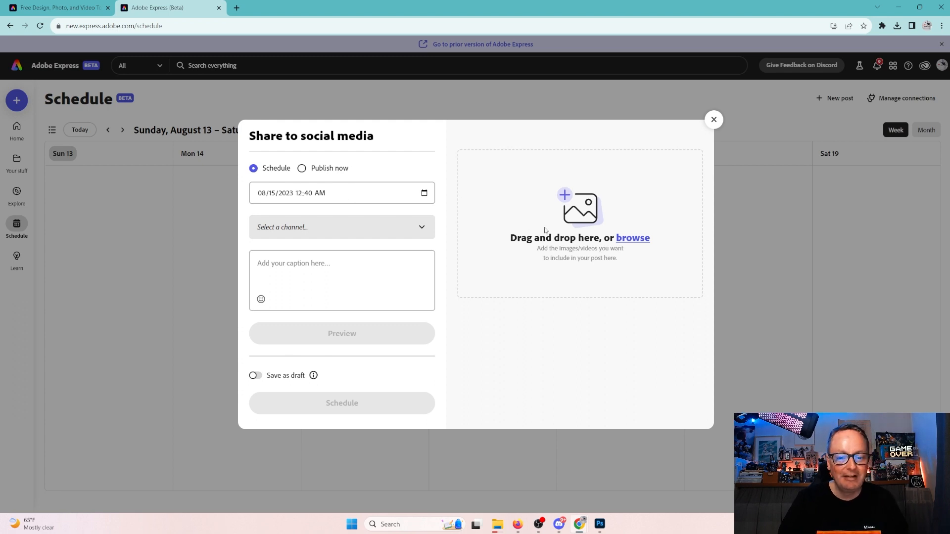
click(620, 239)
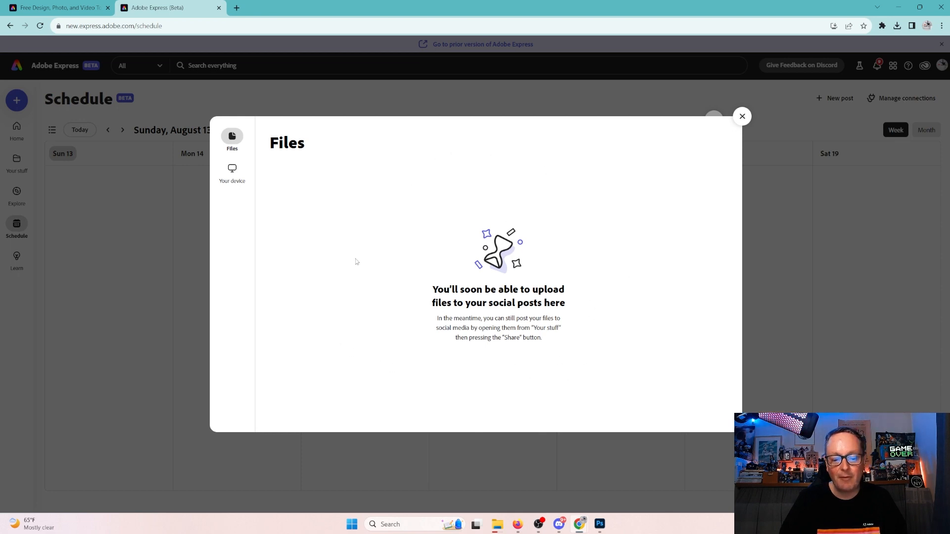
Upload gamescom.png from Downloads and add it to the post.
click(232, 169)
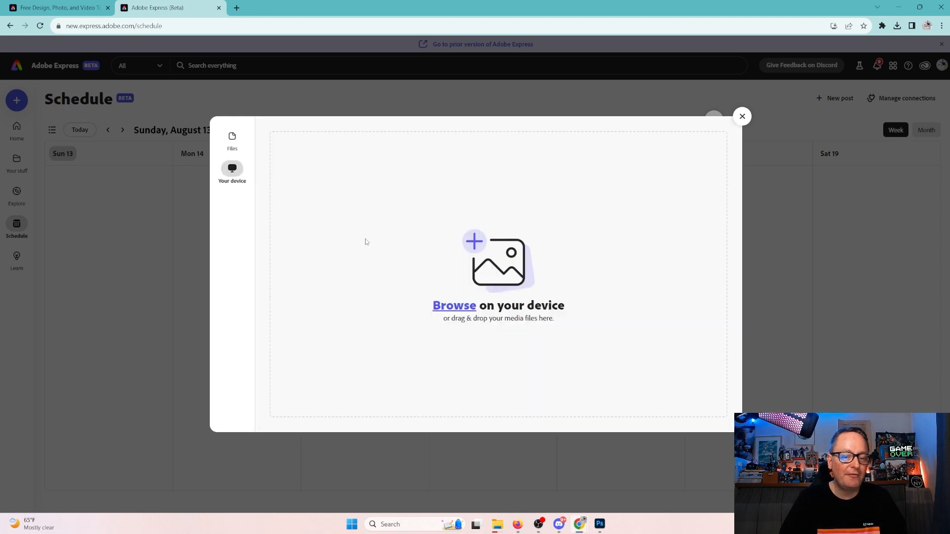
click(450, 310)
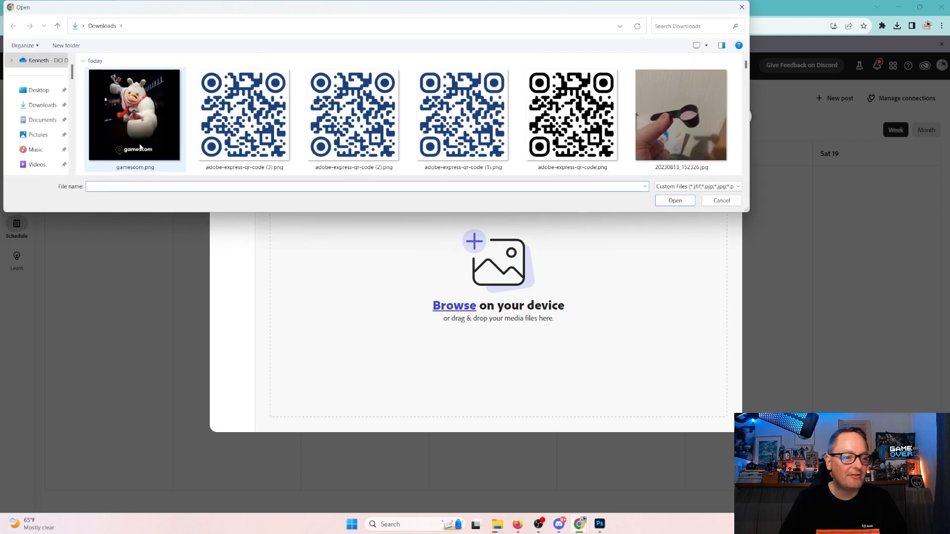
click(140, 147)
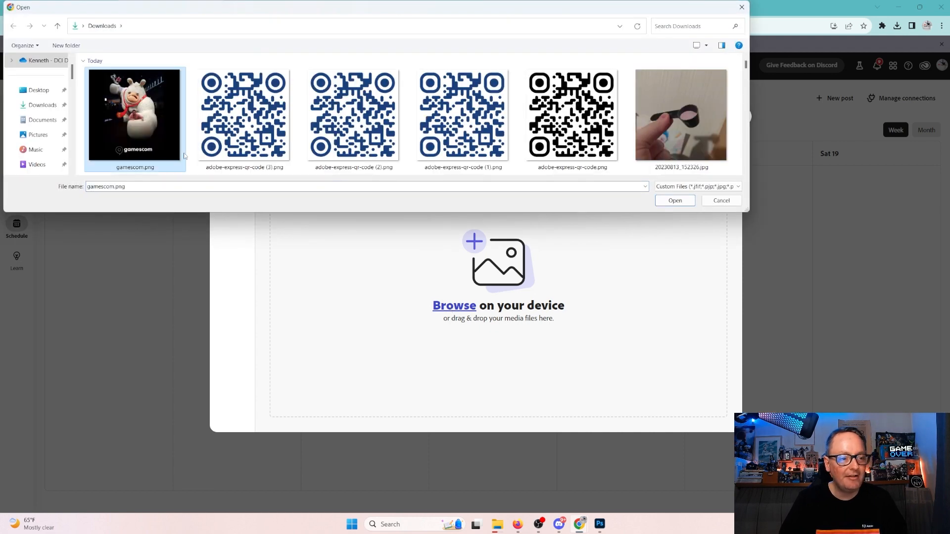
click(678, 201)
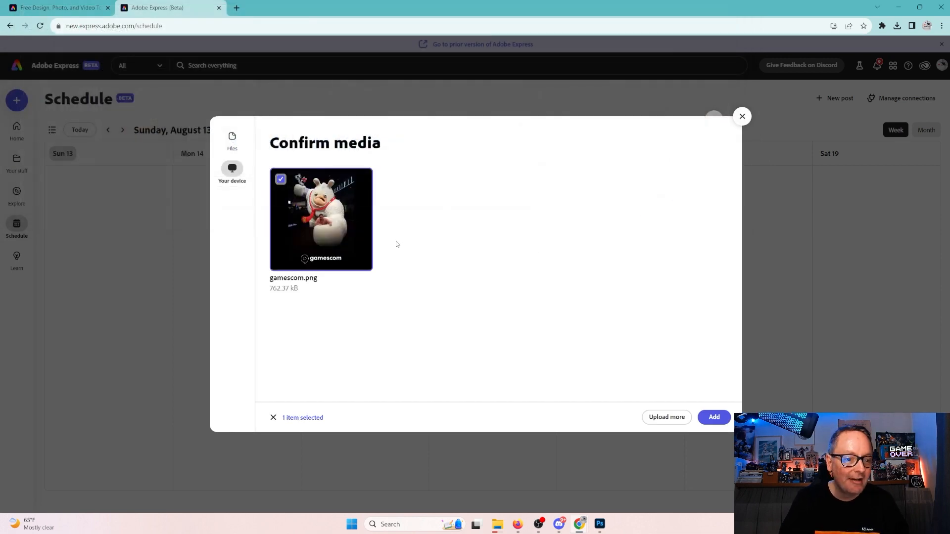
click(715, 418)
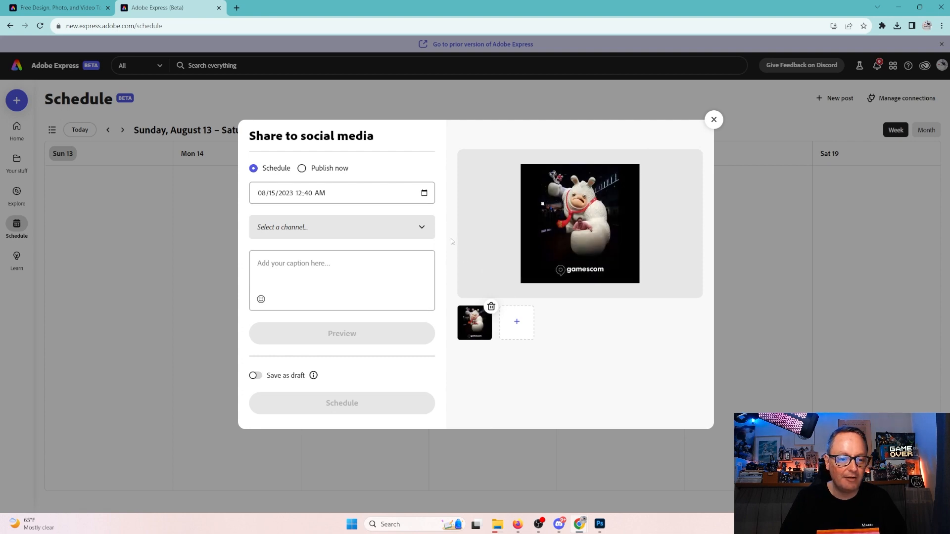
Set the post's schedule to 08/14/2023 at 12:00 PM in the date and time picker.
click(370, 193)
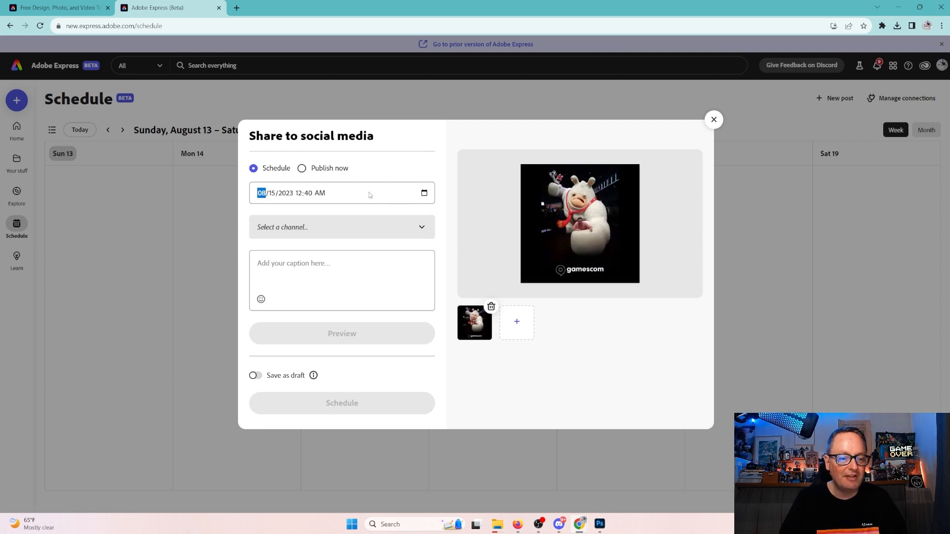
click(425, 194)
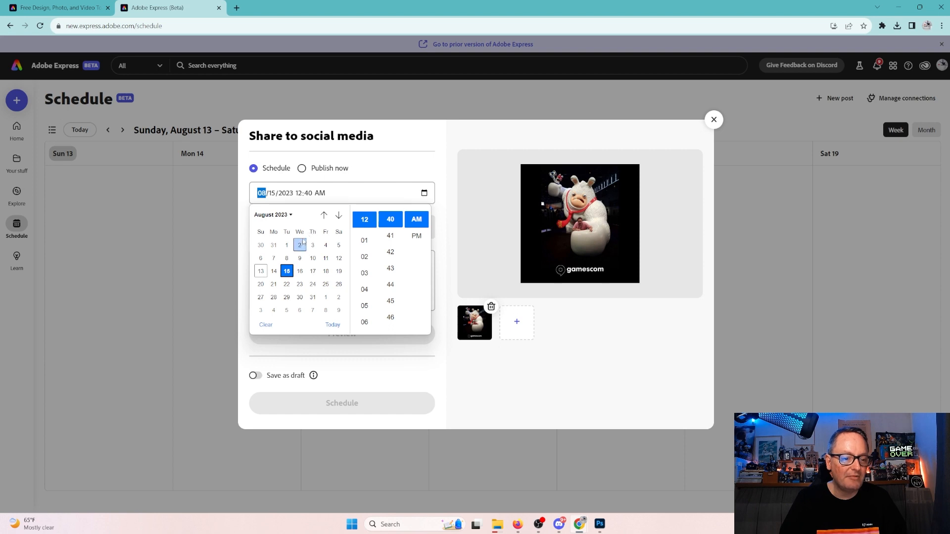
click(274, 271)
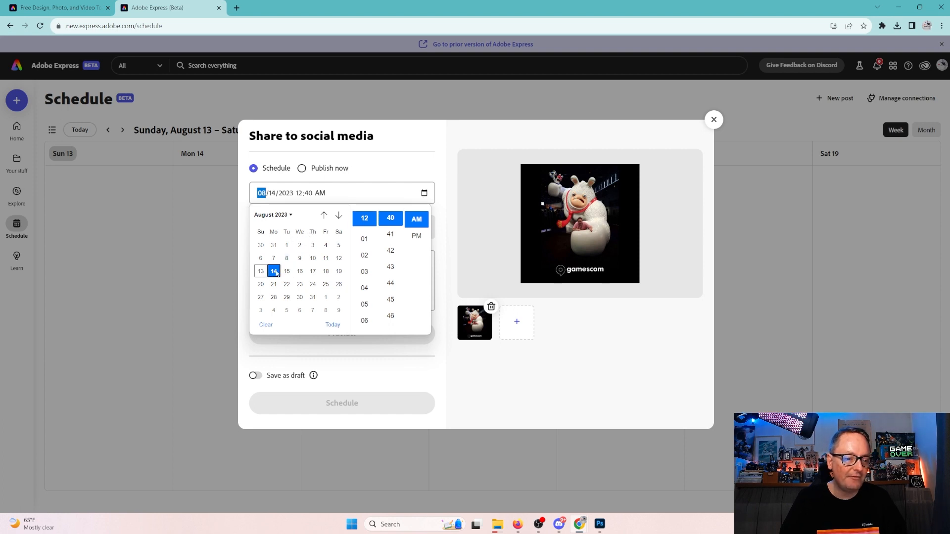
scroll(369, 255, up, 1)
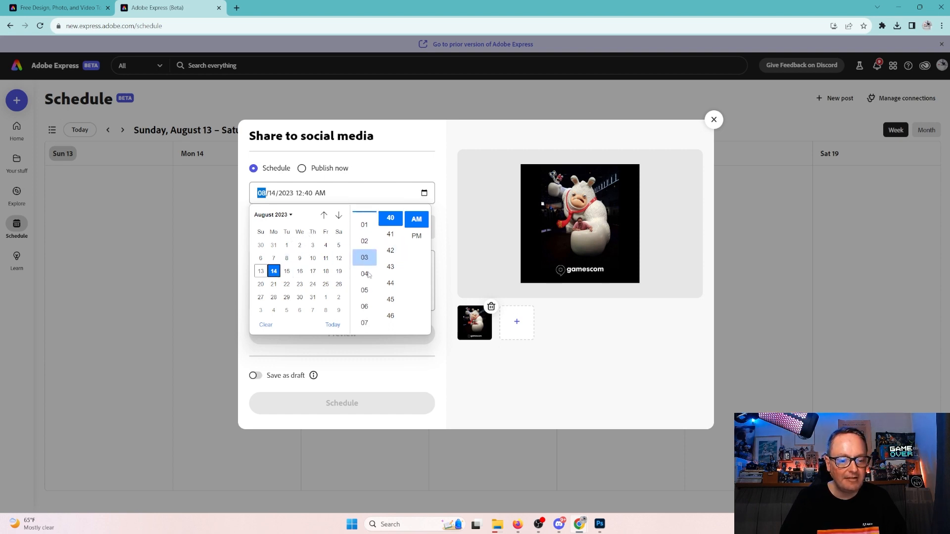
click(416, 236)
scroll(389, 238, down, 8)
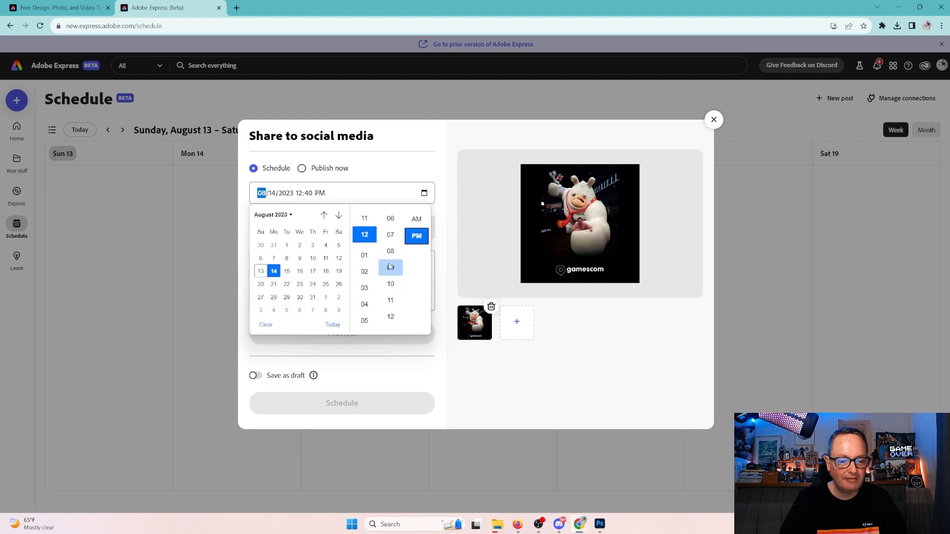
scroll(391, 247, up, 2)
scroll(389, 244, up, 3)
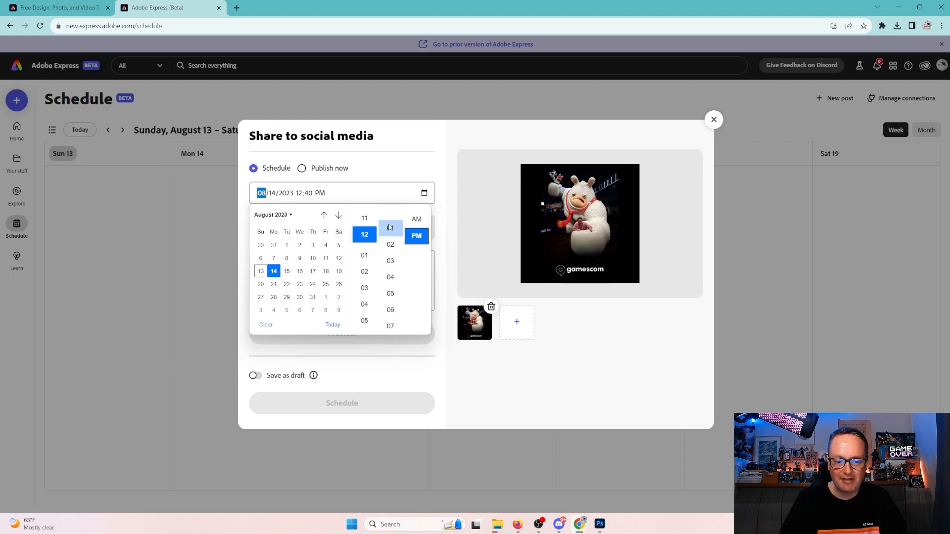
click(391, 244)
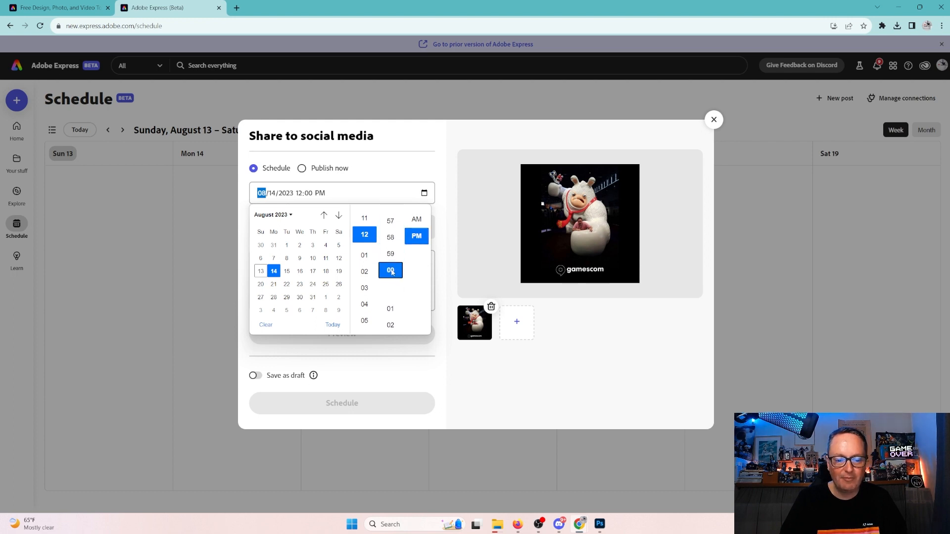
click(425, 192)
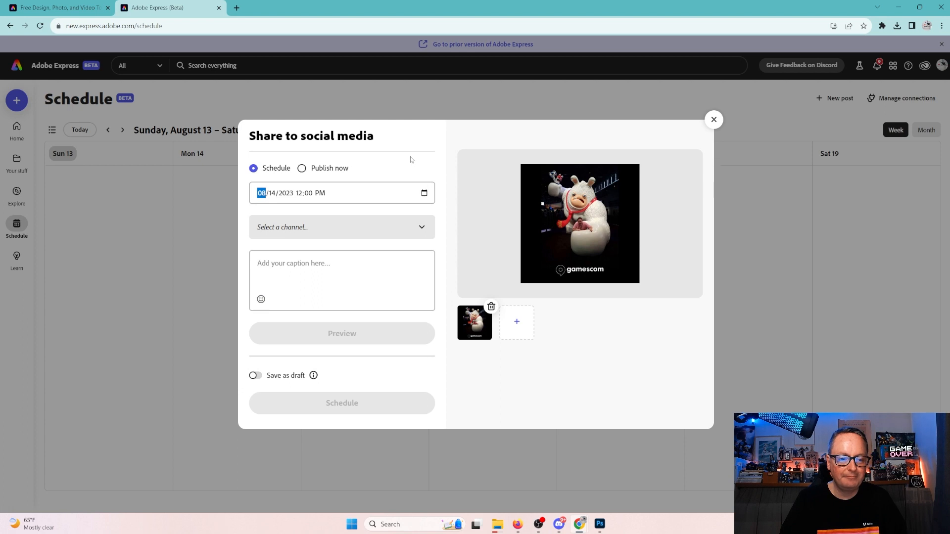
click(415, 229)
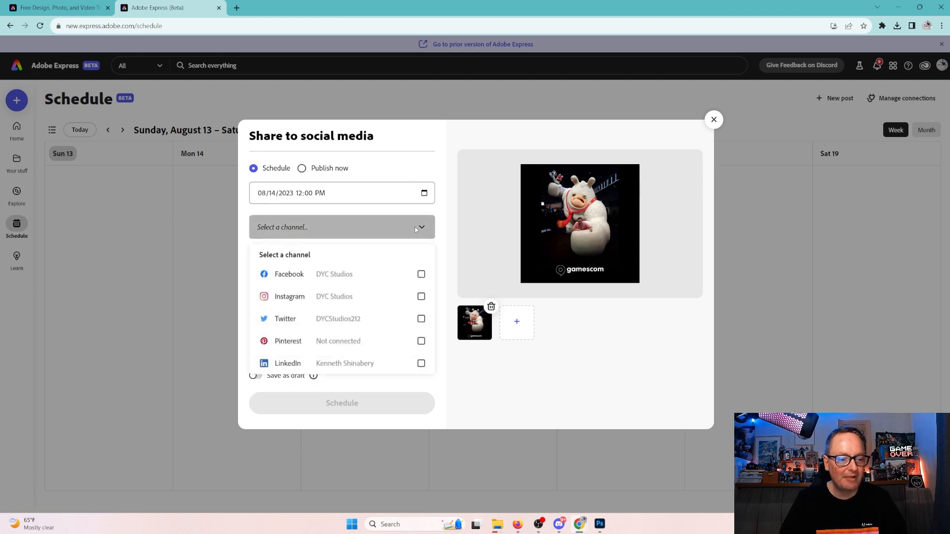
click(421, 297)
click(441, 221)
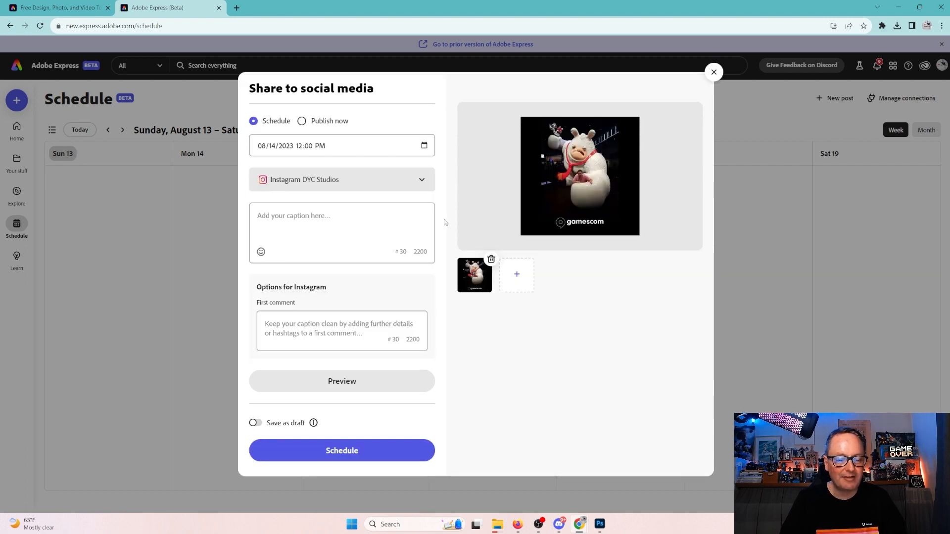
click(328, 218)
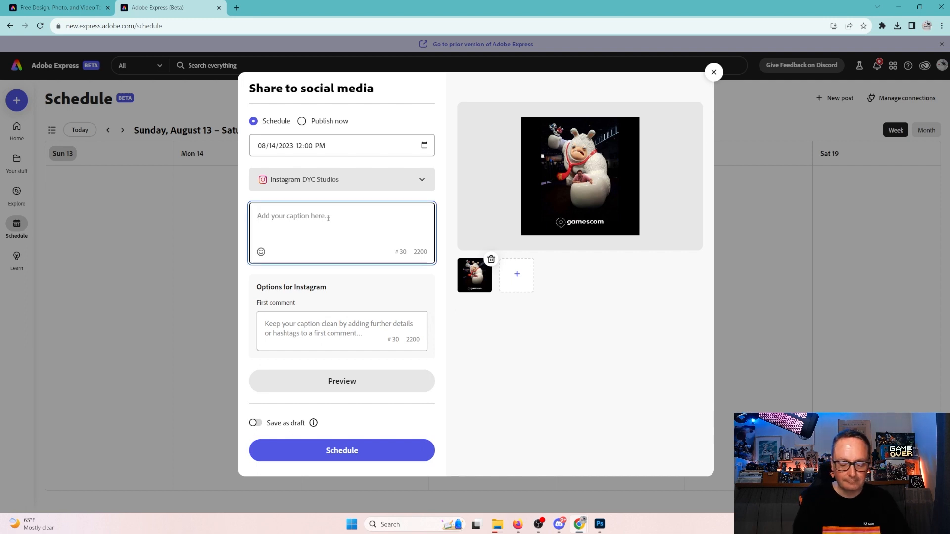
text(I am super)
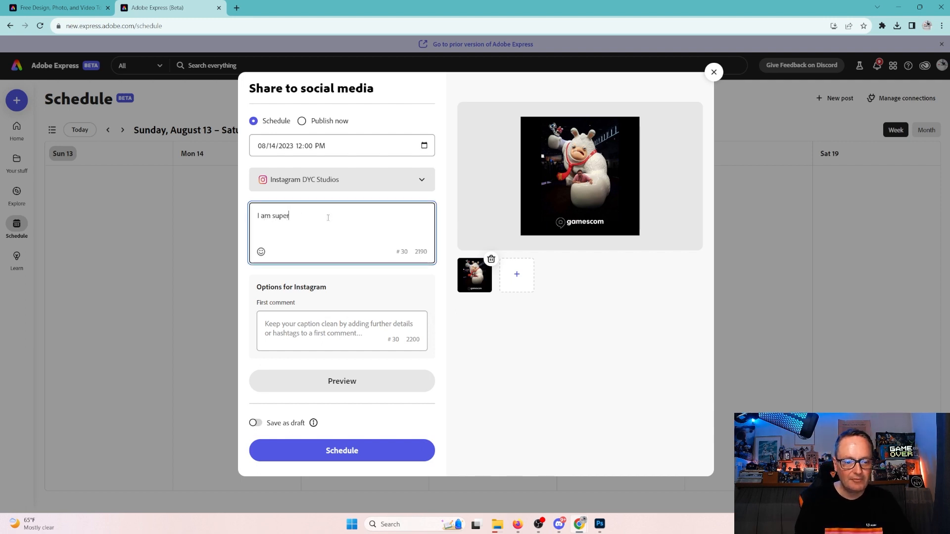
text( excited for )
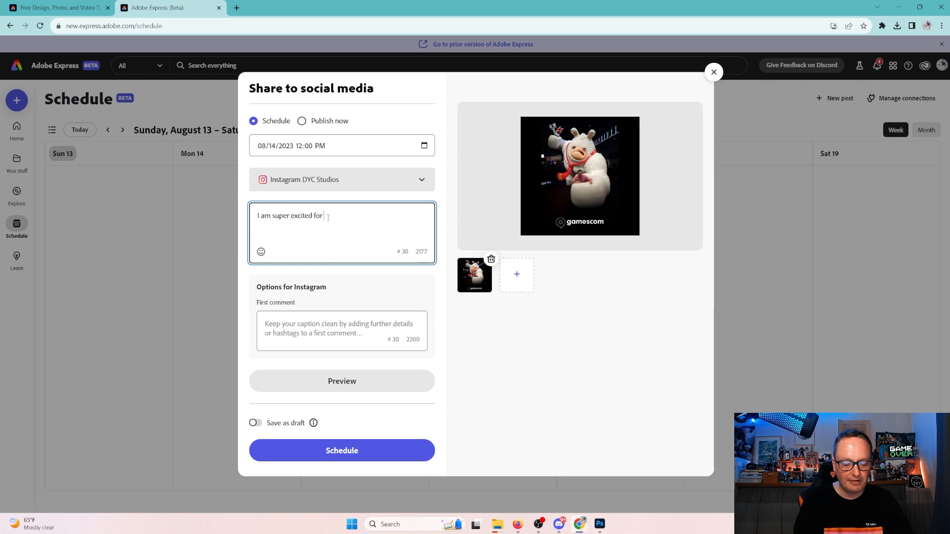
text(@gamescom)
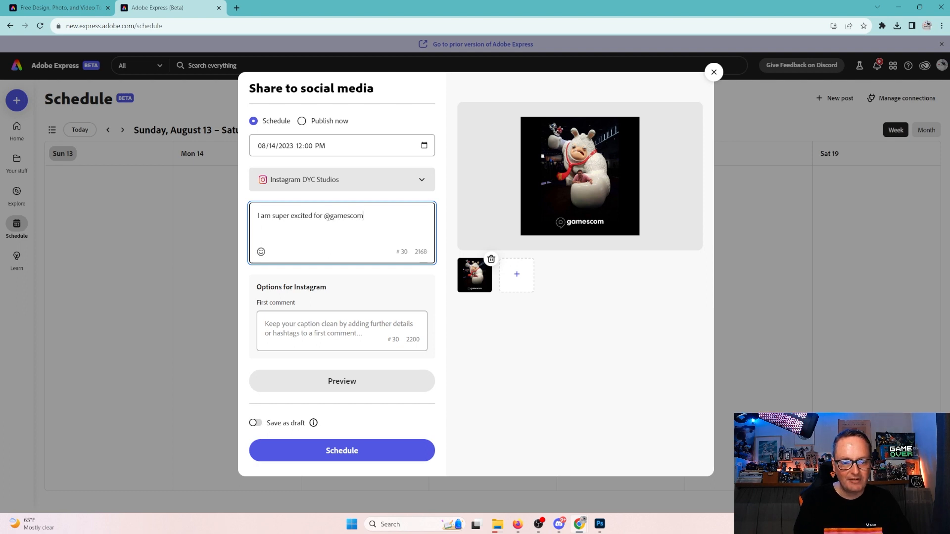
text( 2023)
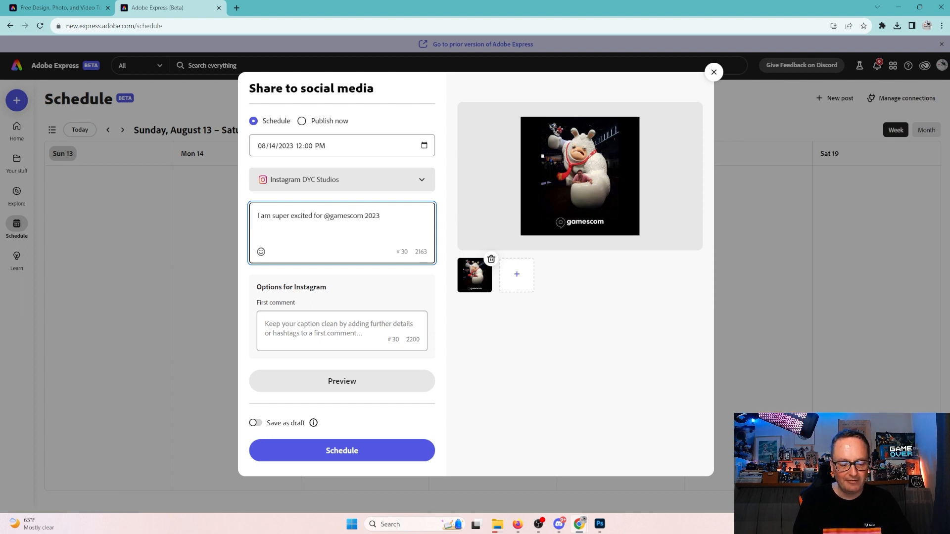
text(! Here is )
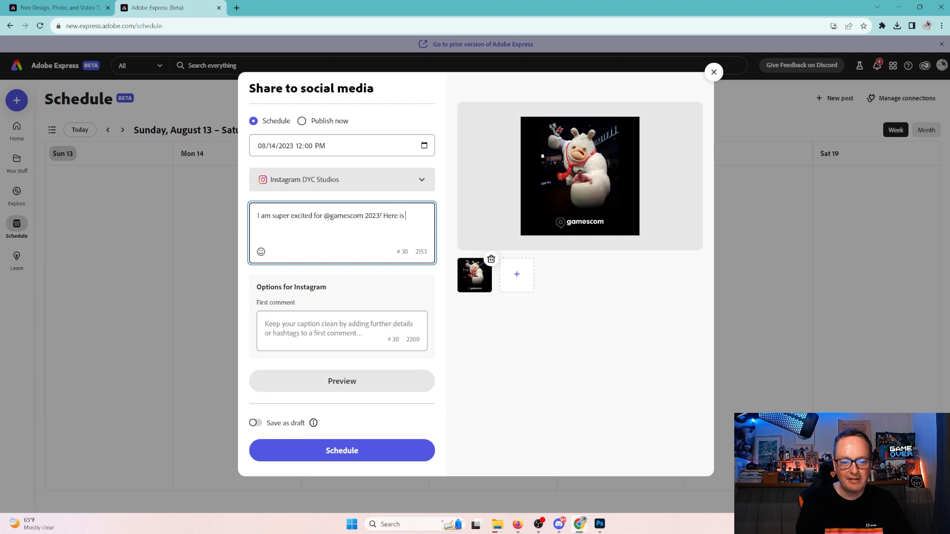
text(a past memory)
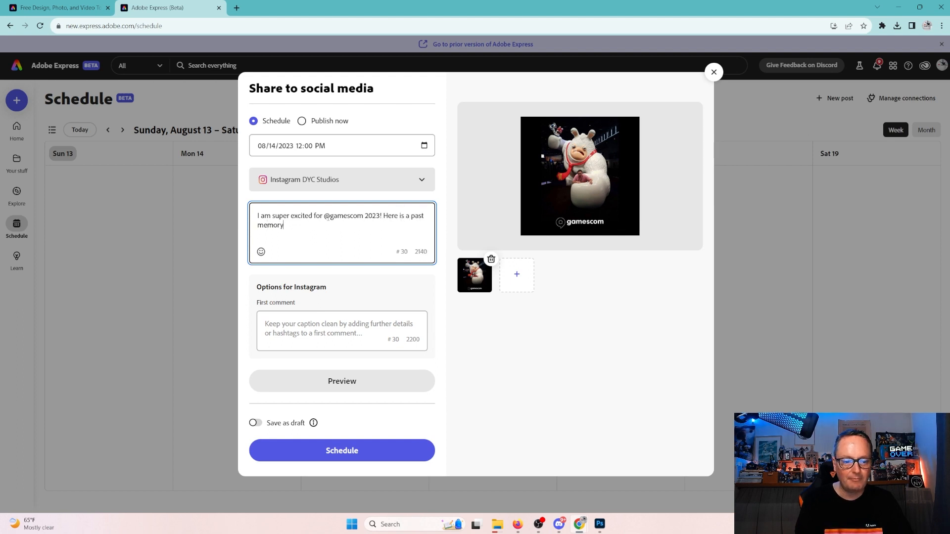
text( from Game)
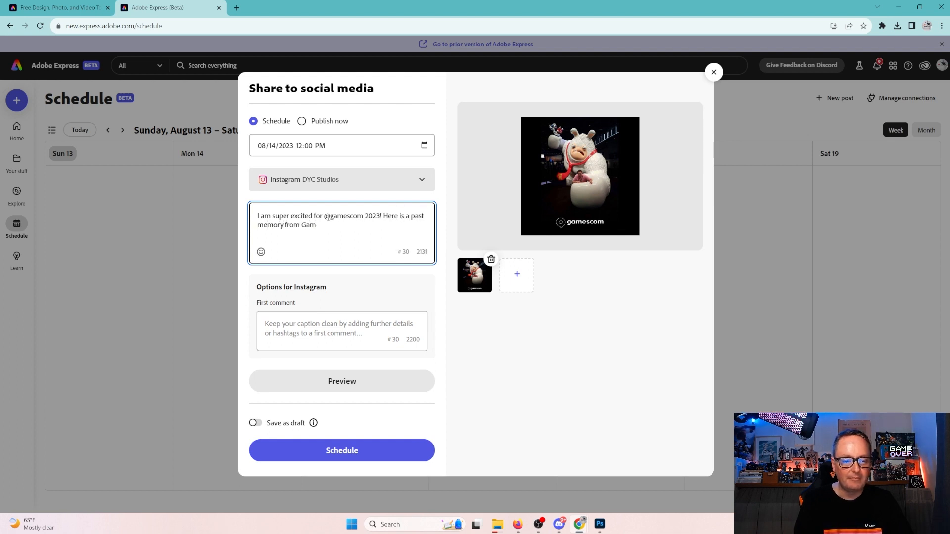
key(BackSpace)
key(BackSpace)
key(BackSpace)
key(BackSpace)
text(gamescom)
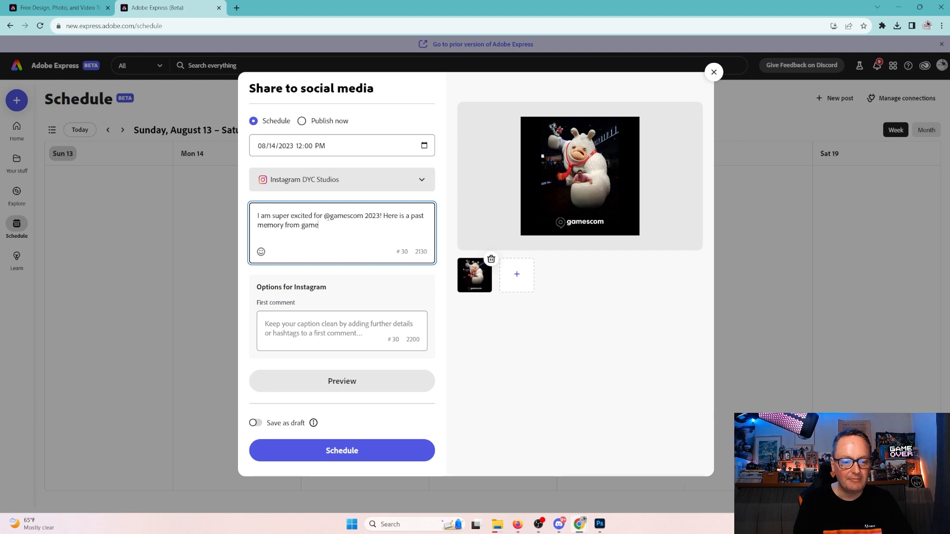
text(.)
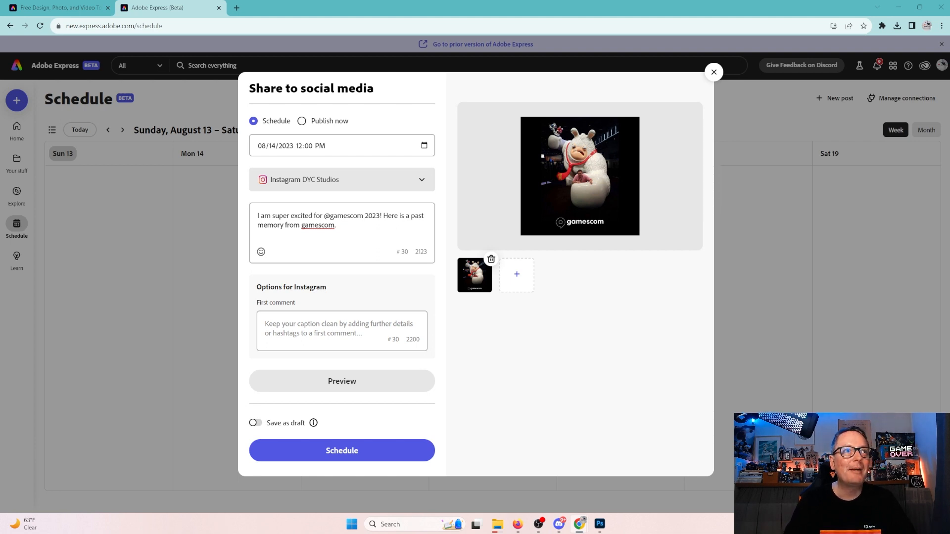
click(355, 226)
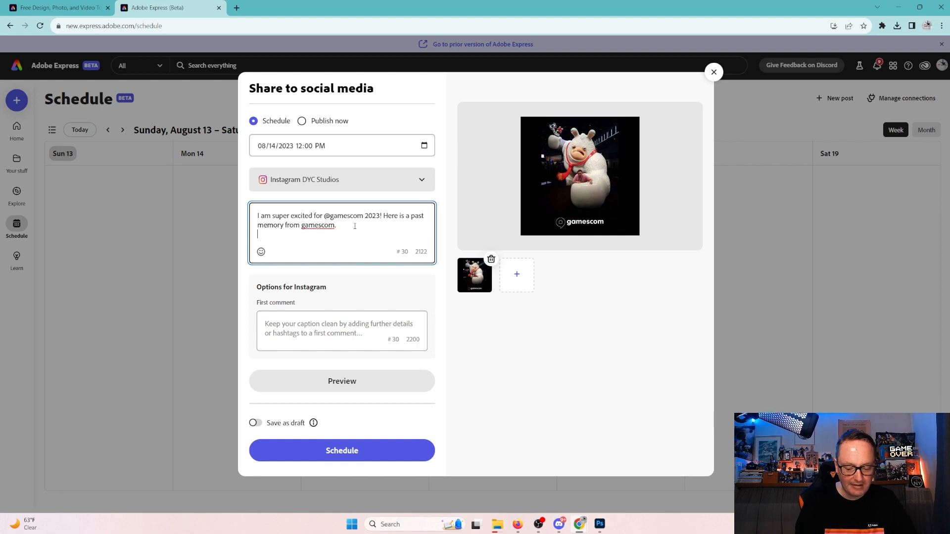
text(Gotta love)
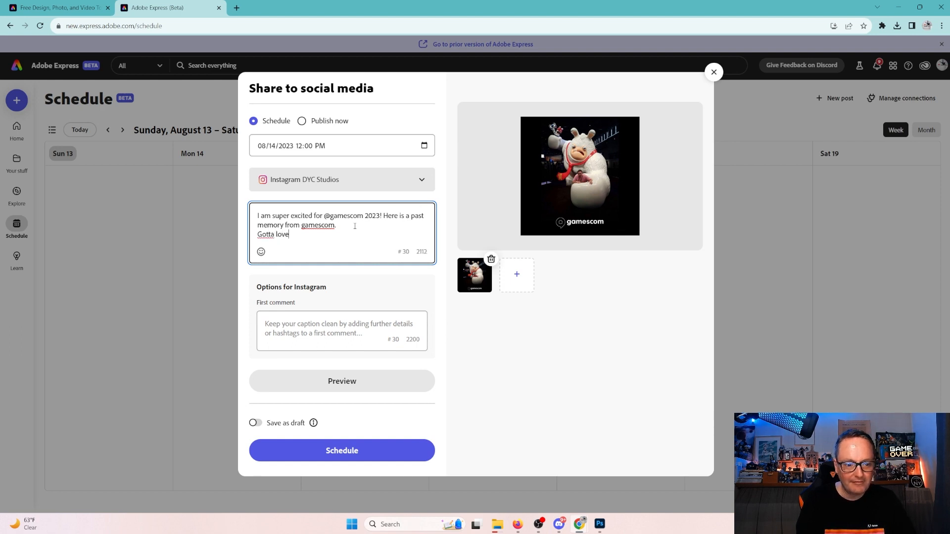
text( the @)
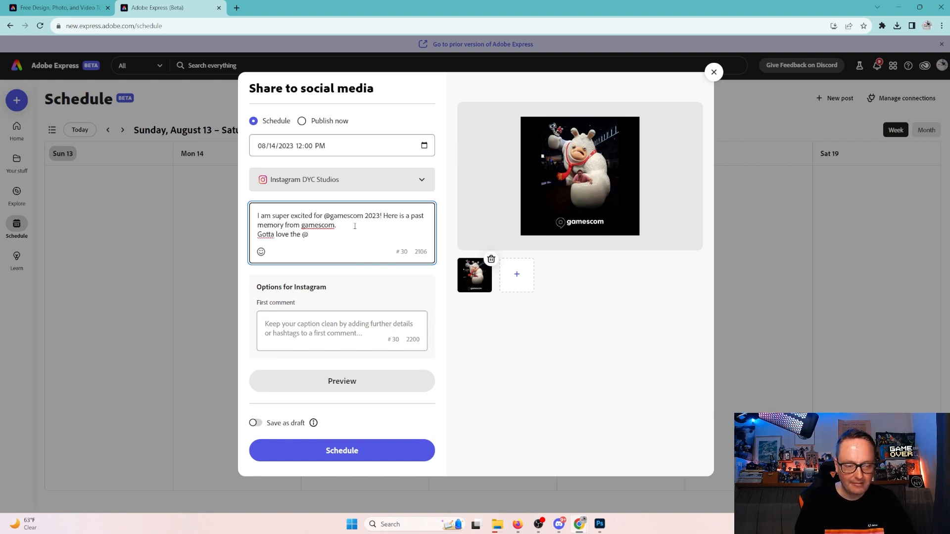
text(Mari)
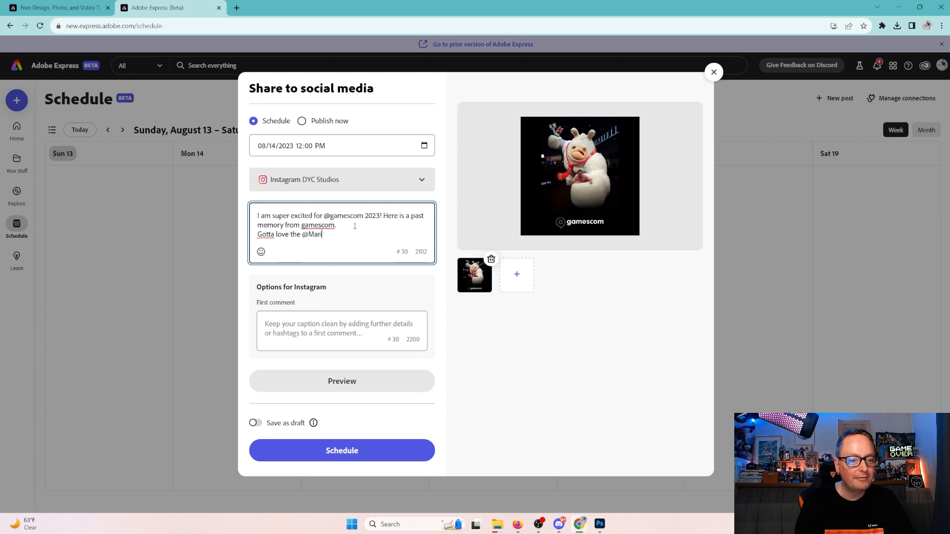
text(arior)
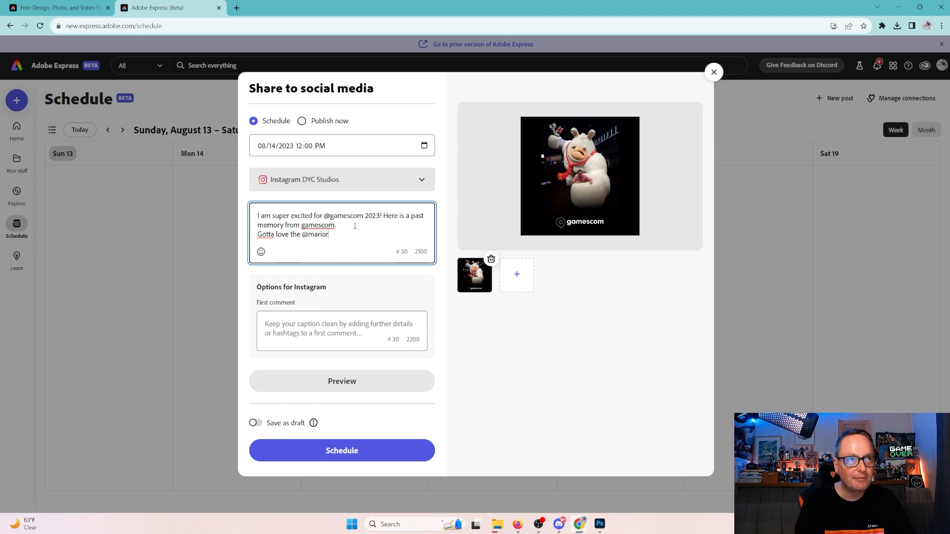
text(abbids)
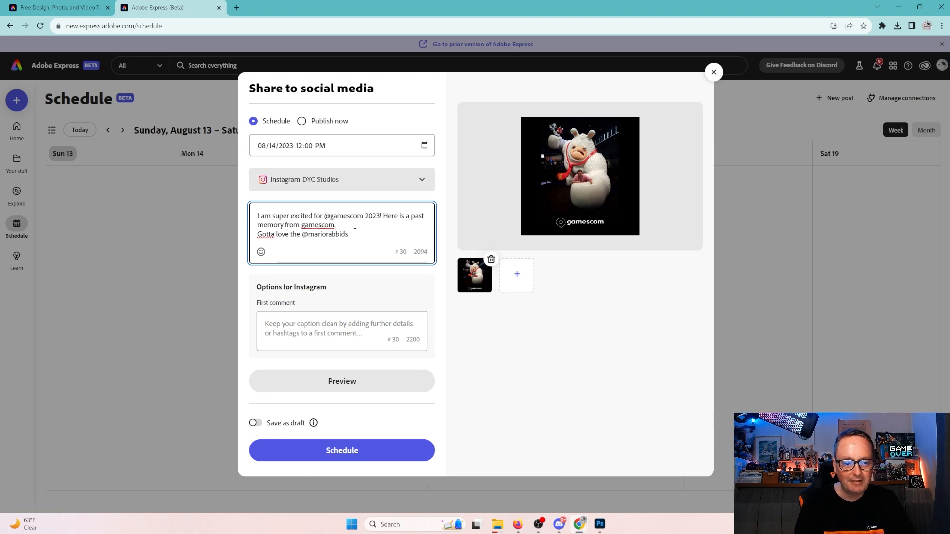
text(... )
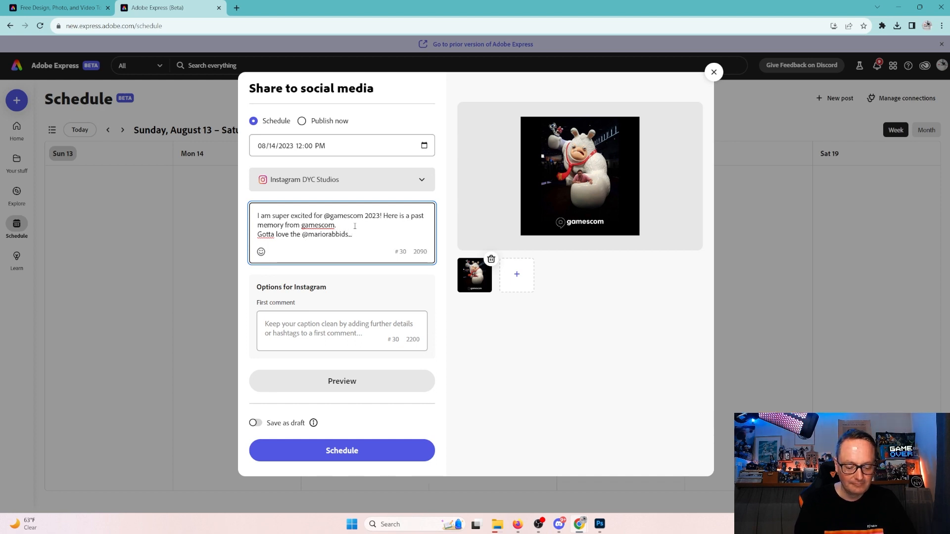
text(@nintendoi)
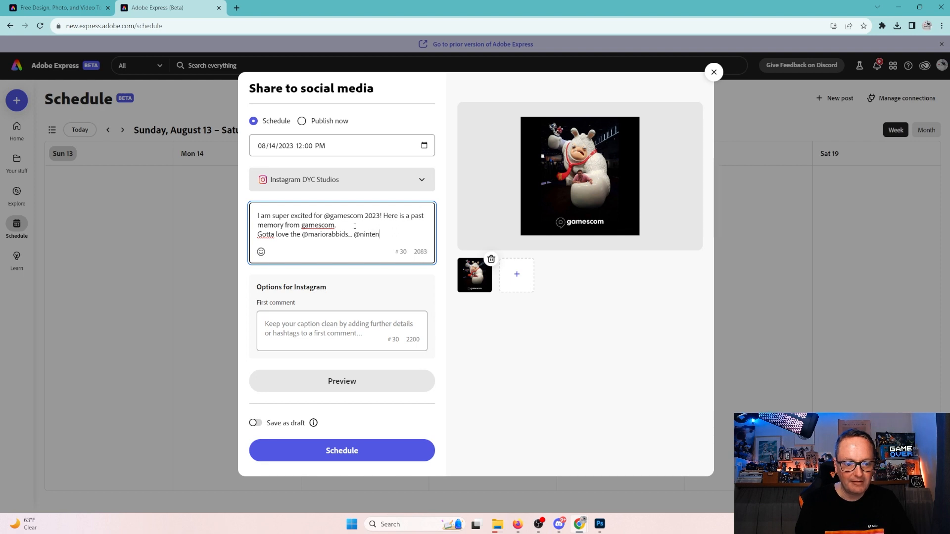
key(BackSpace)
text(and )
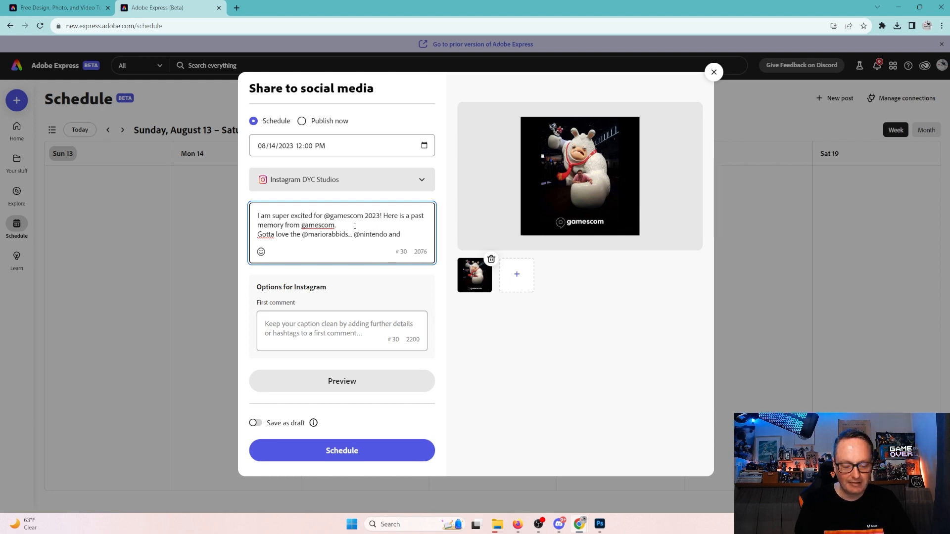
text(@ubiso)
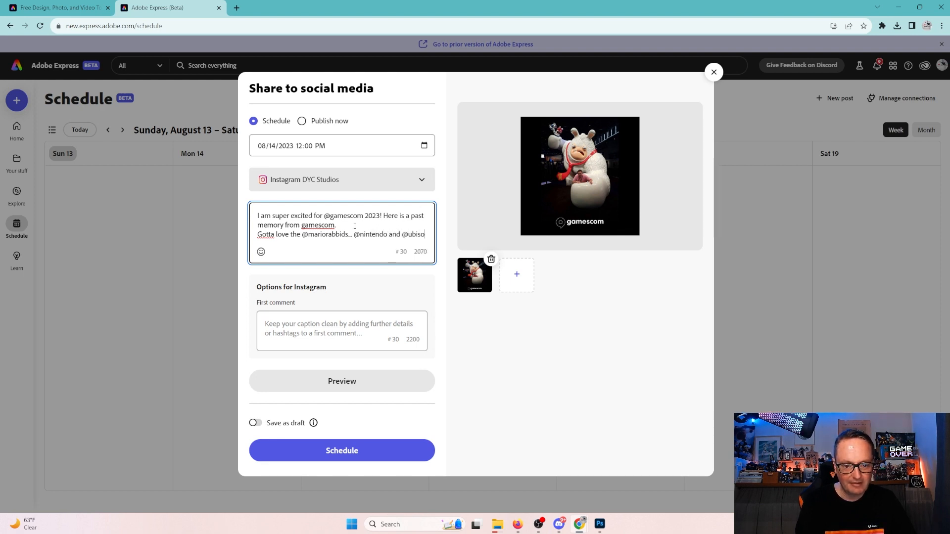
text(ft.)
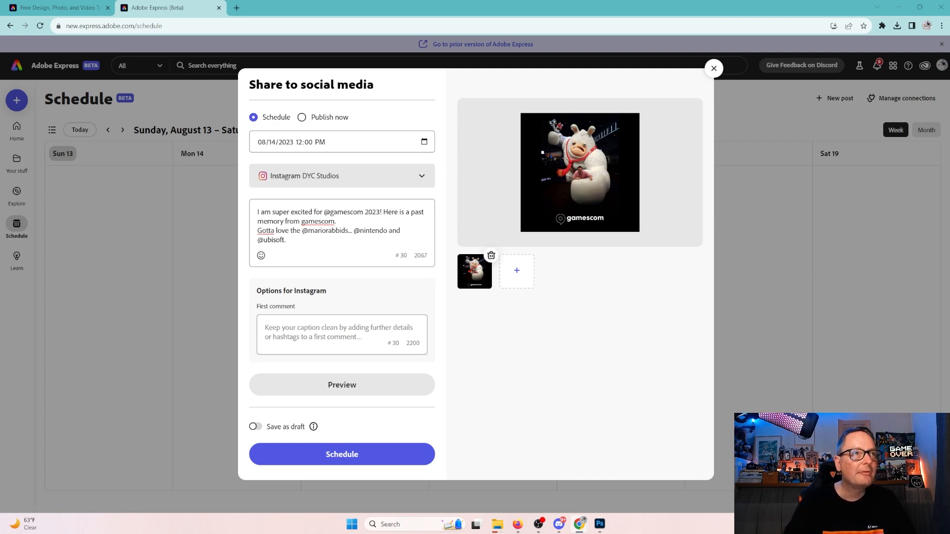
click(386, 231)
text(de)
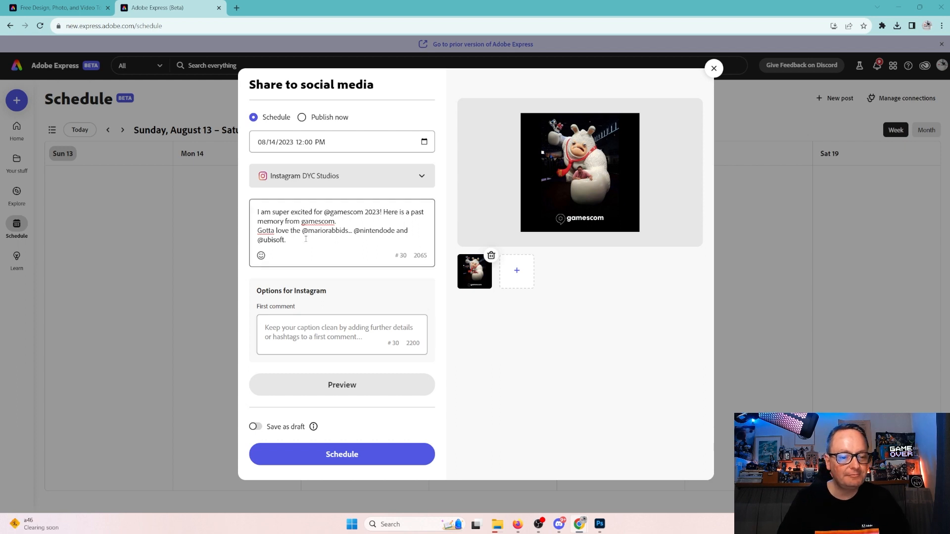
click(317, 328)
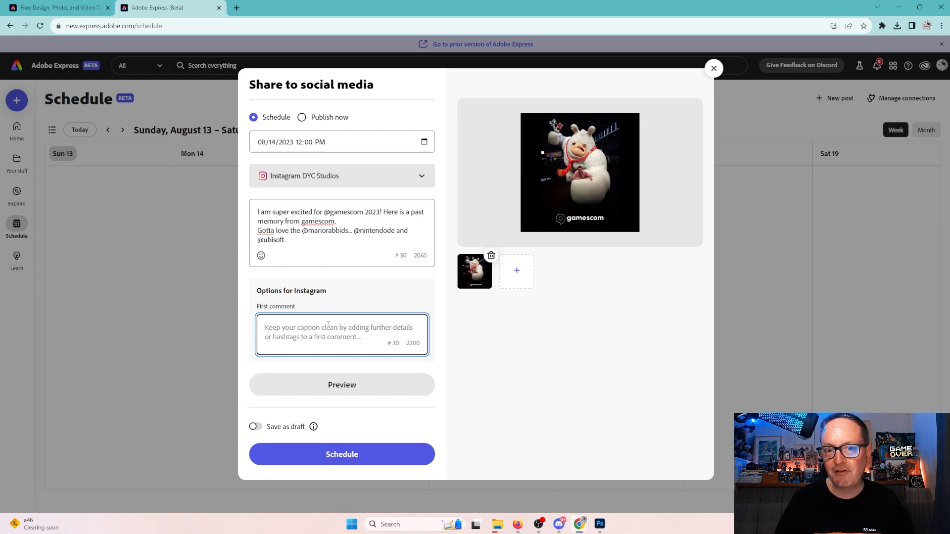
Type first-comment hashtags #gamescom #gamescom2023 #mariorabbids #ubisoft #nintendo #rabbids #gamer #gamerlifestyle and more.
text(#)
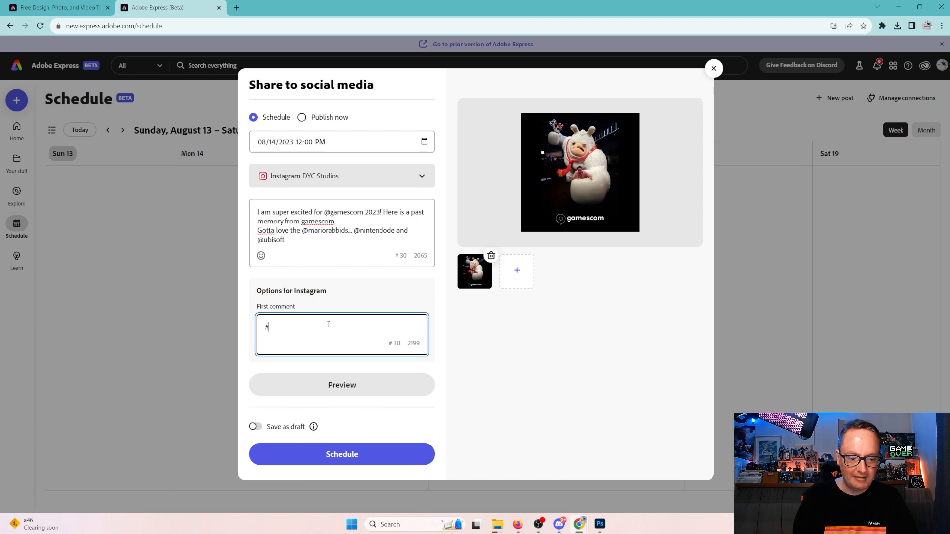
text(gamescom #)
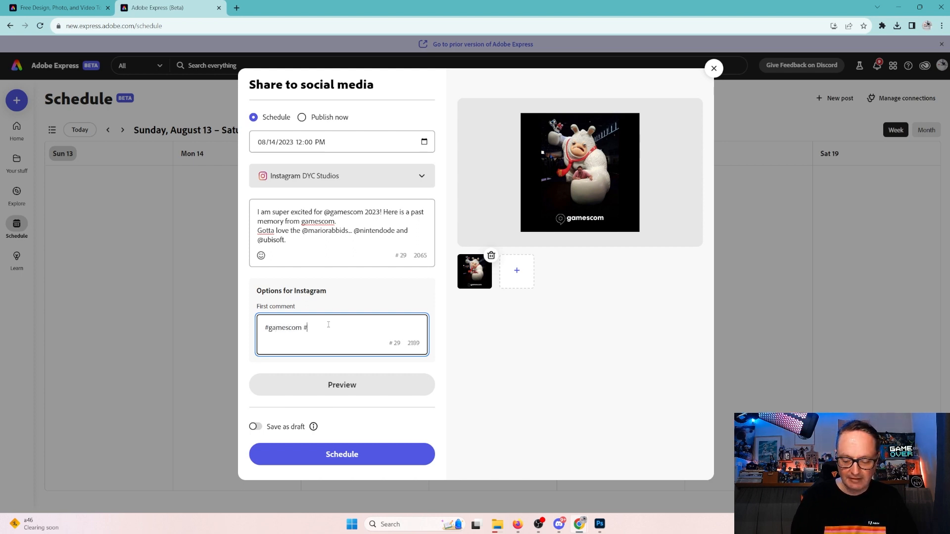
text(gamescom20)
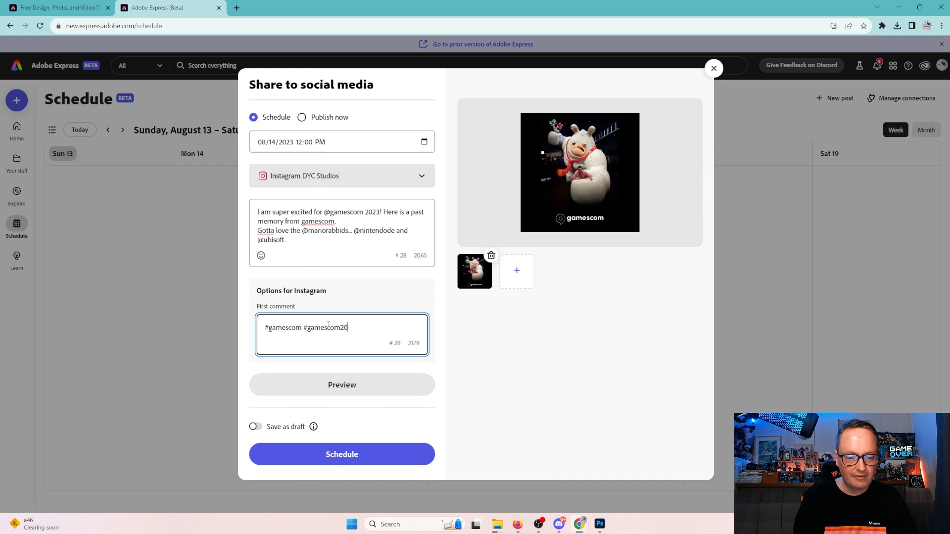
text(23 #)
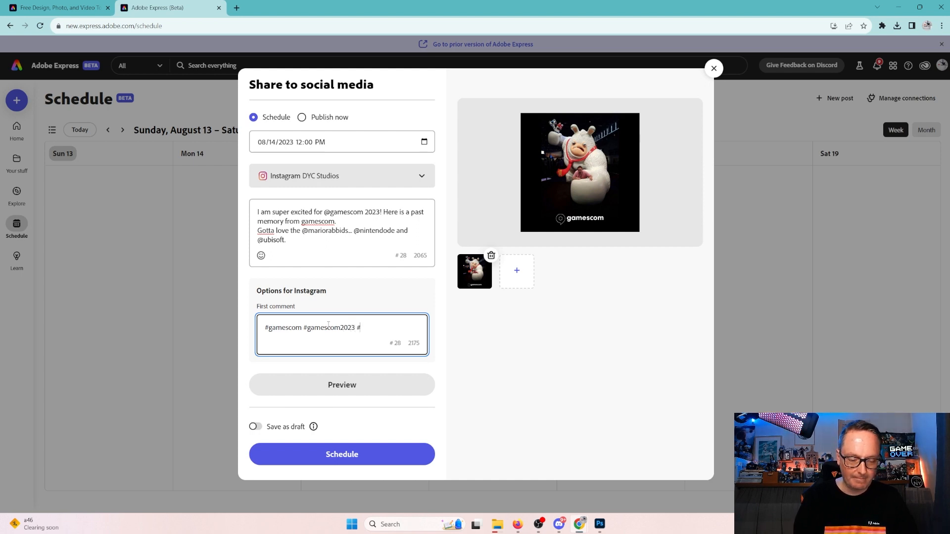
text(mariorabbids)
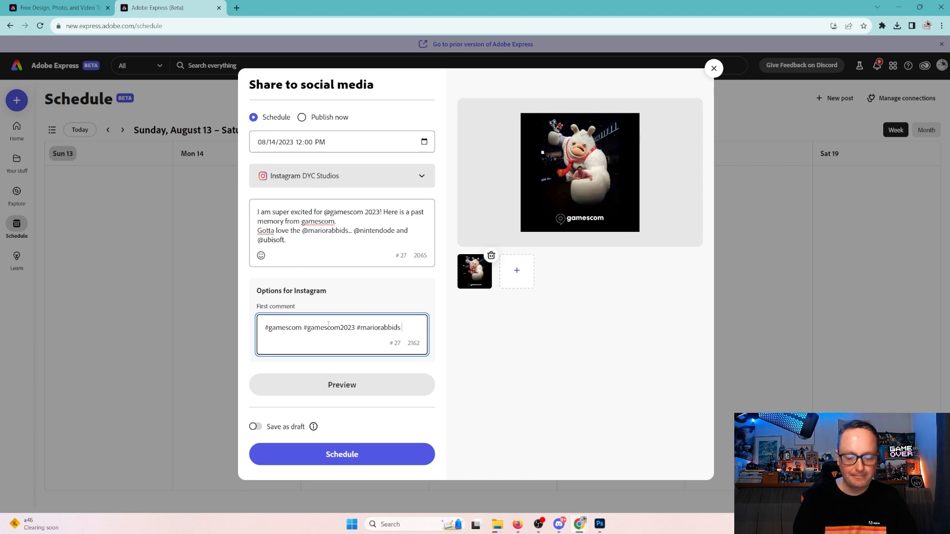
text(#u)
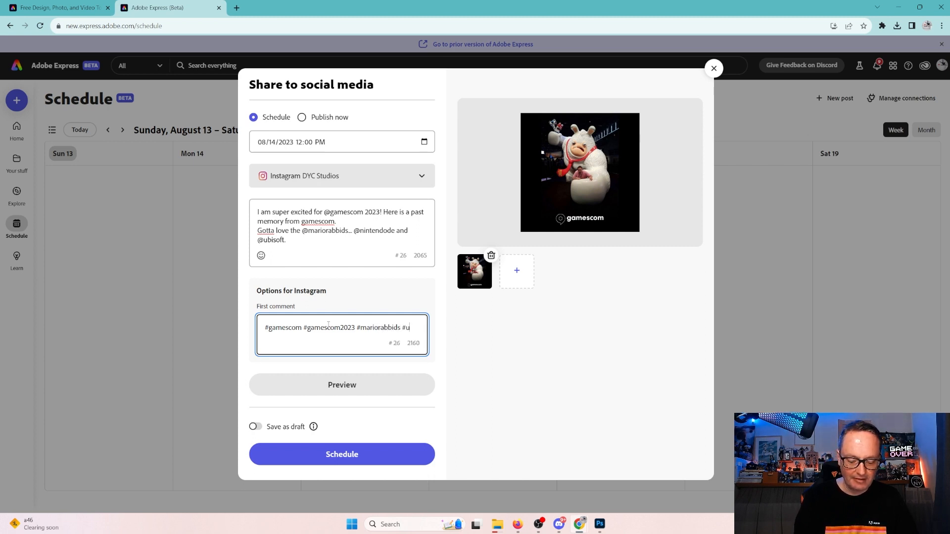
text(biso)
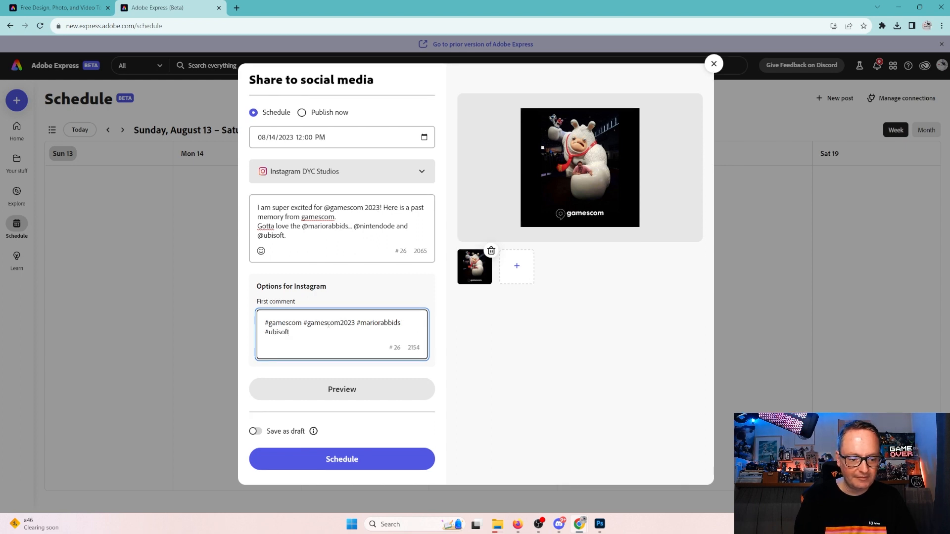
text(ft #nin)
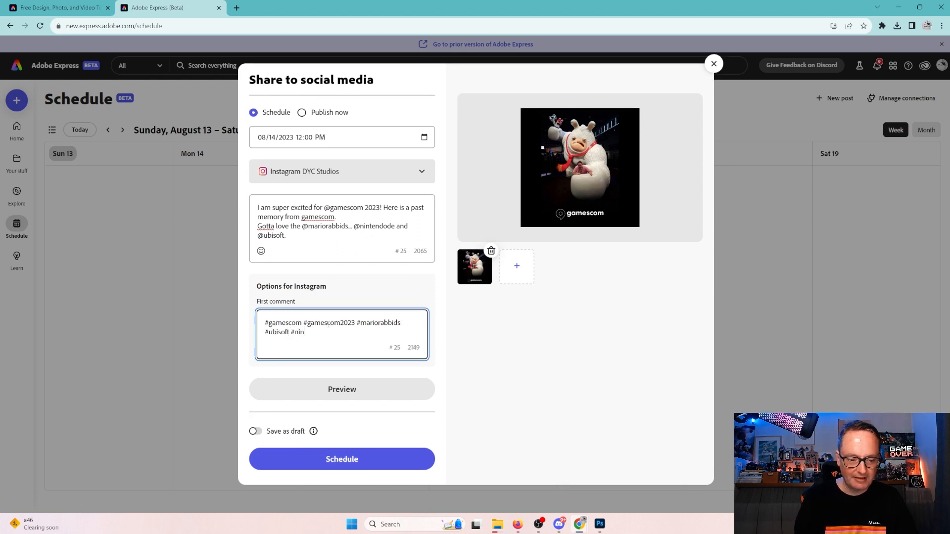
text(tendo)
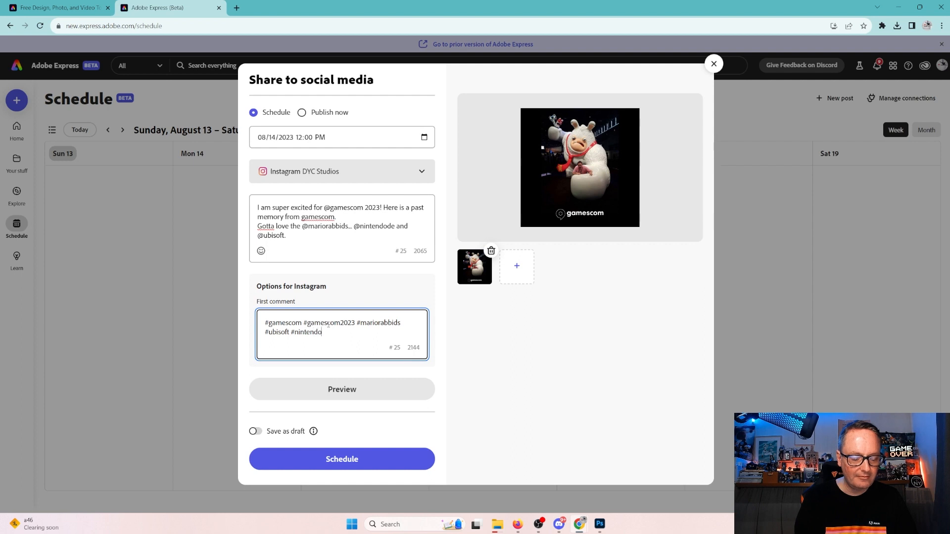
text( #ninten)
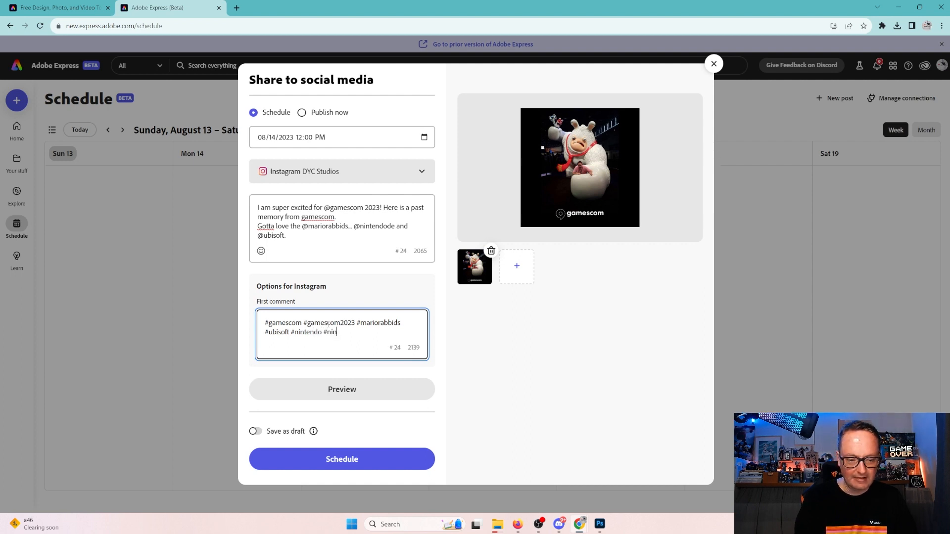
text(dofan)
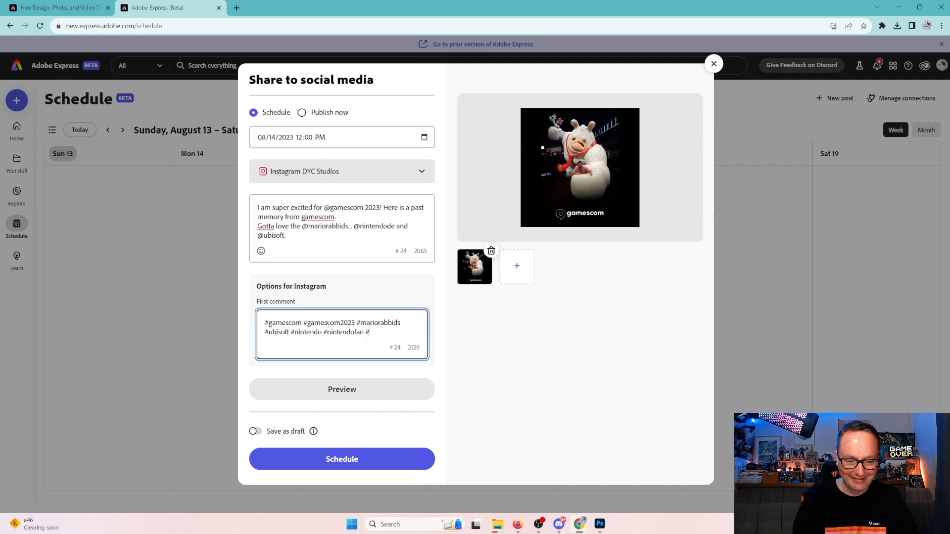
text( #rabbids #gamer)
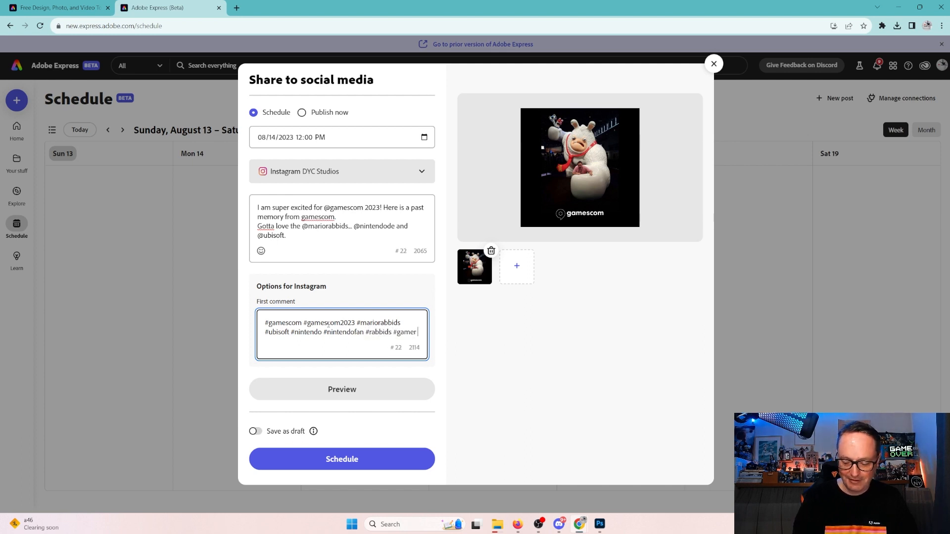
text( #gamer4)
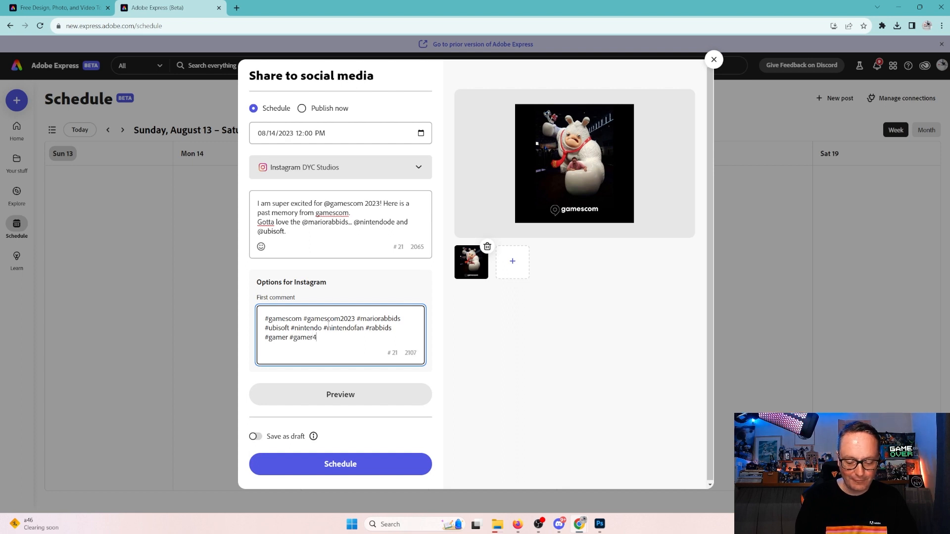
text(life #ga)
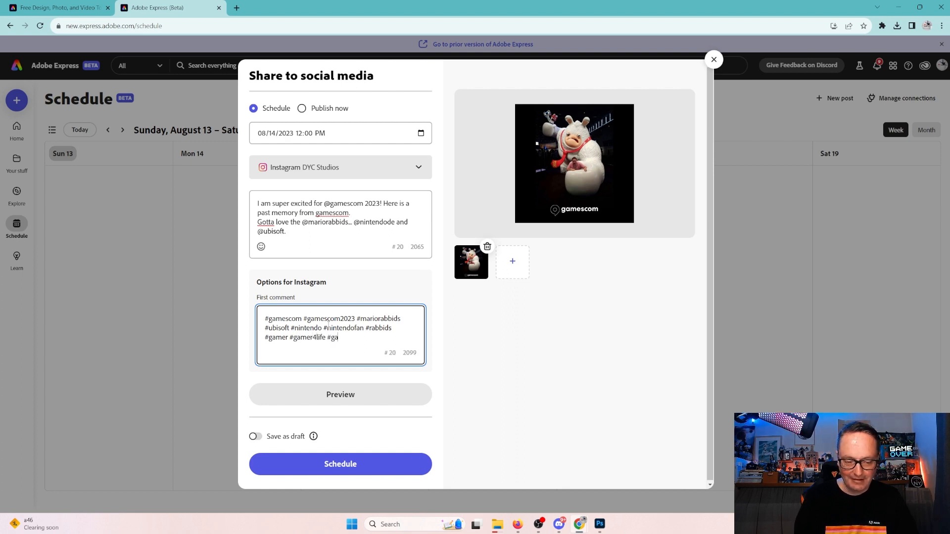
text(merlifestyle )
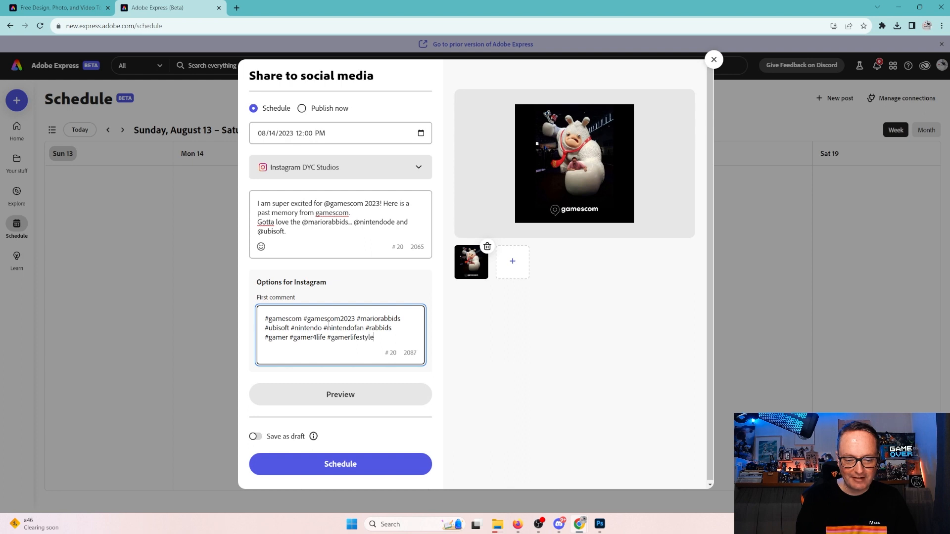
text(#)
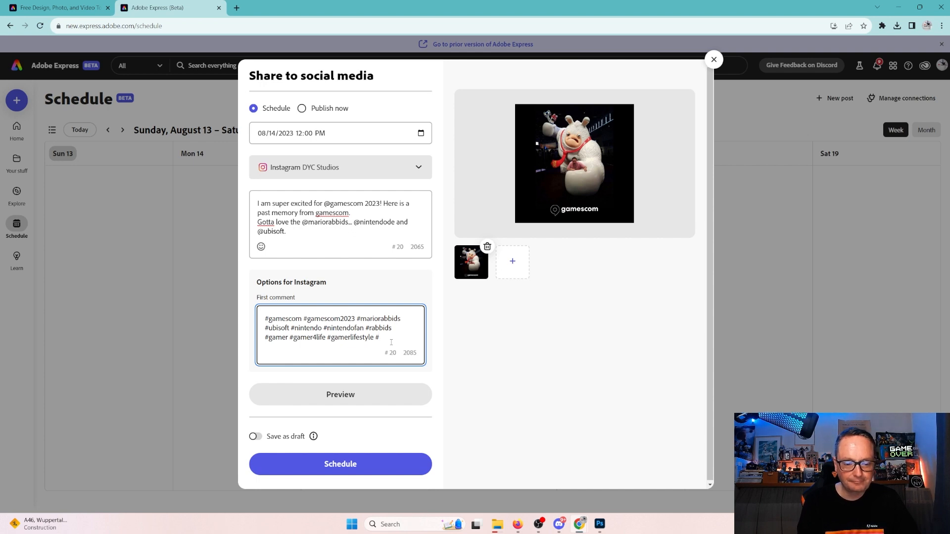
Finish the first comment with #gamerguy #gameraddict #consolegamer #koelnmesse.
text(gam)
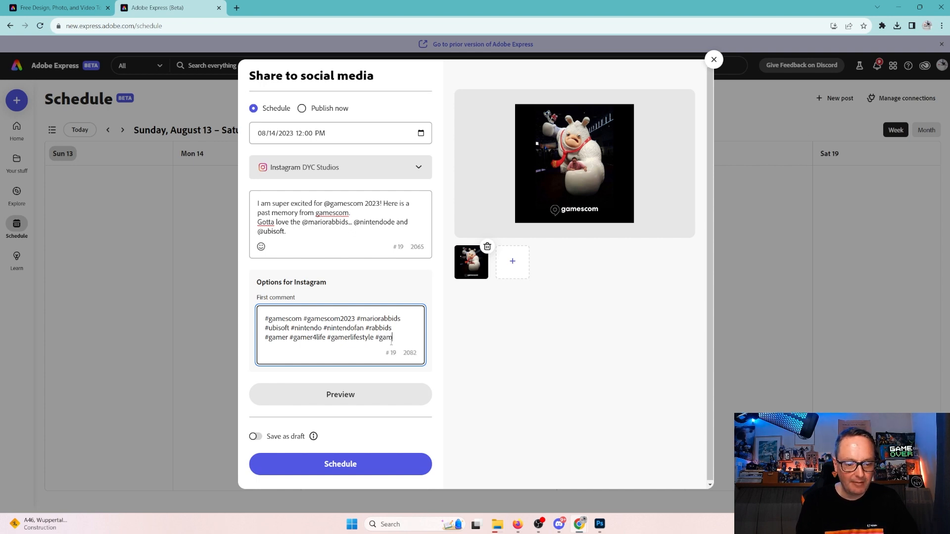
text(erguy)
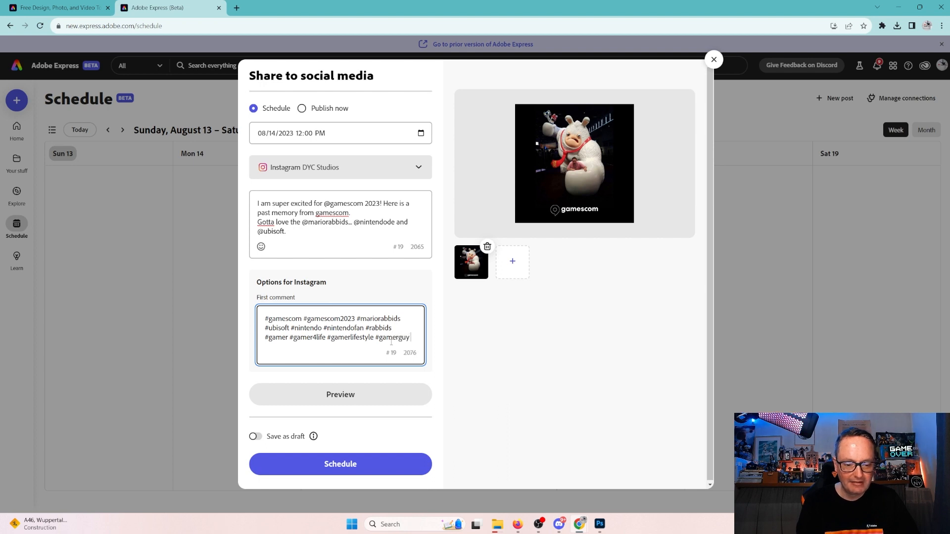
text( #)
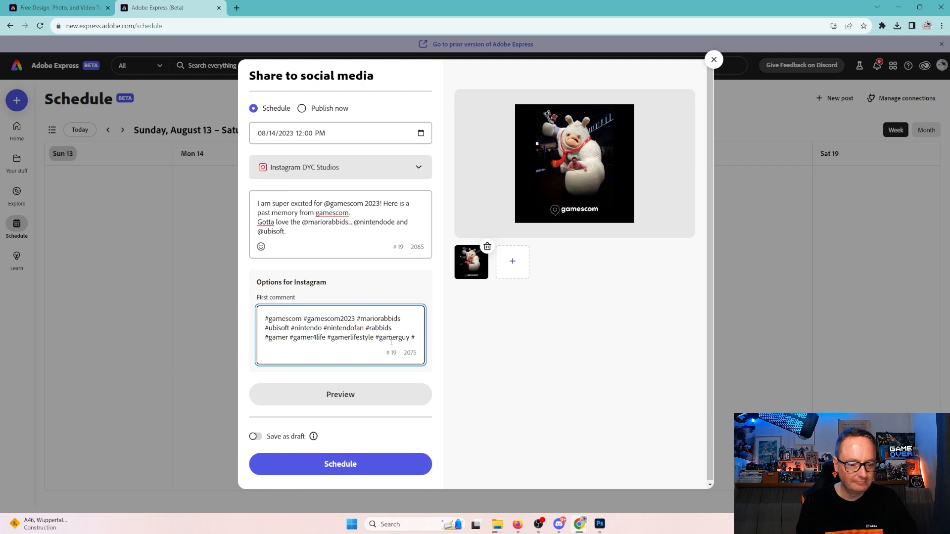
text(gam)
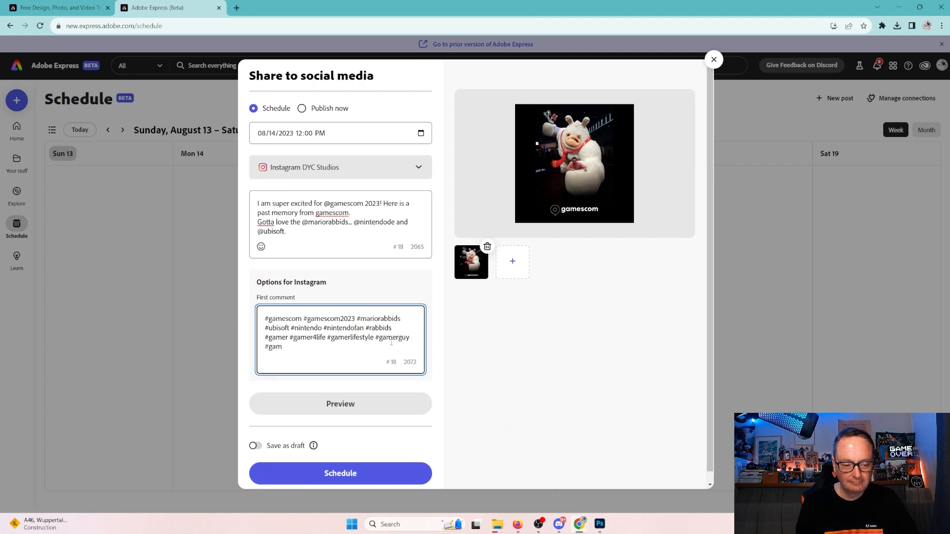
text(eraddict)
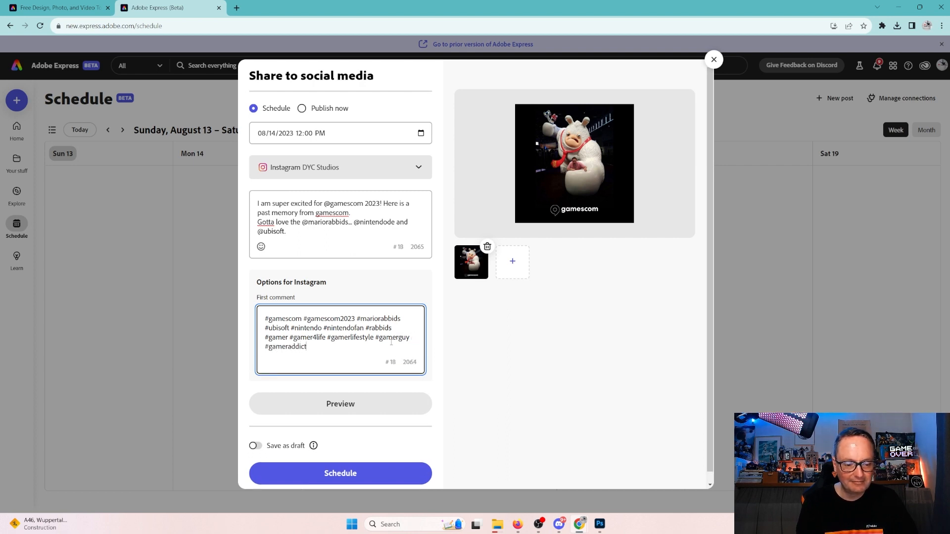
text( #)
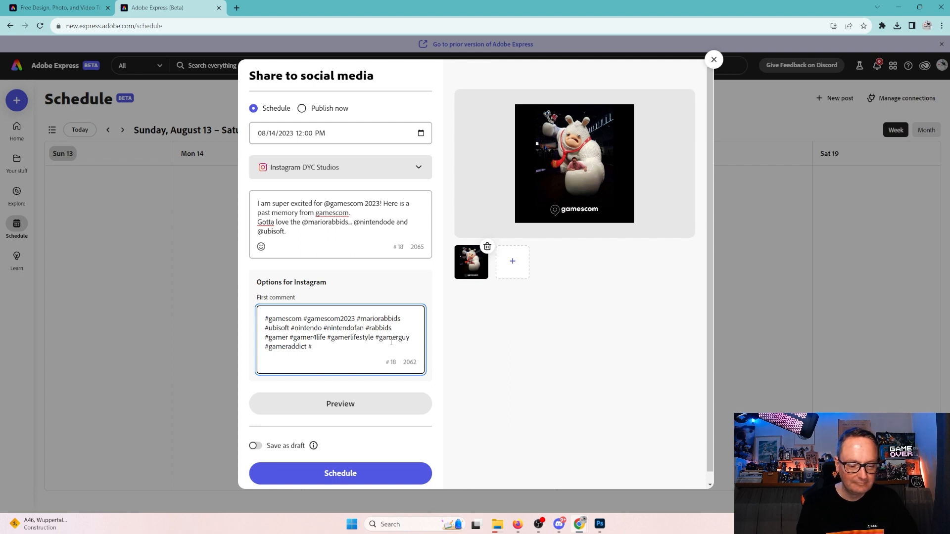
text(consolegamer)
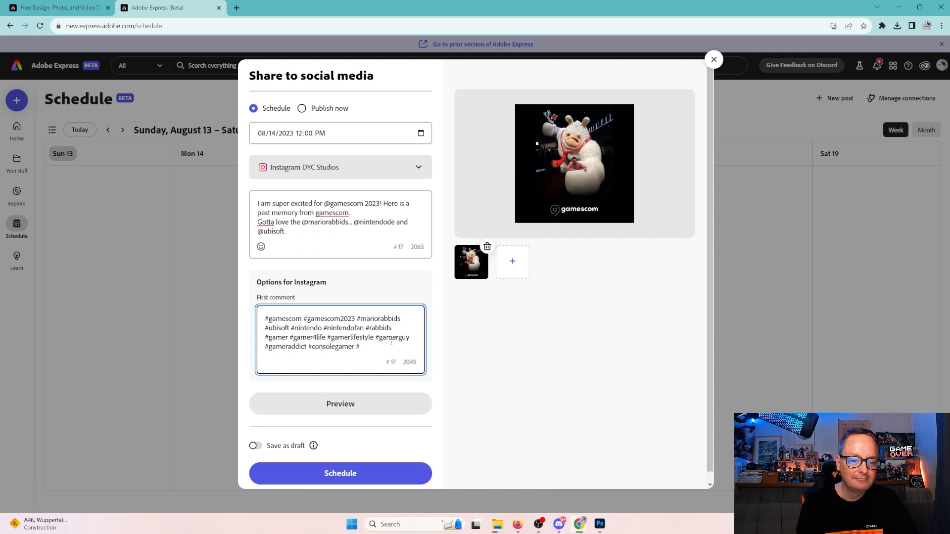
text( #koe)
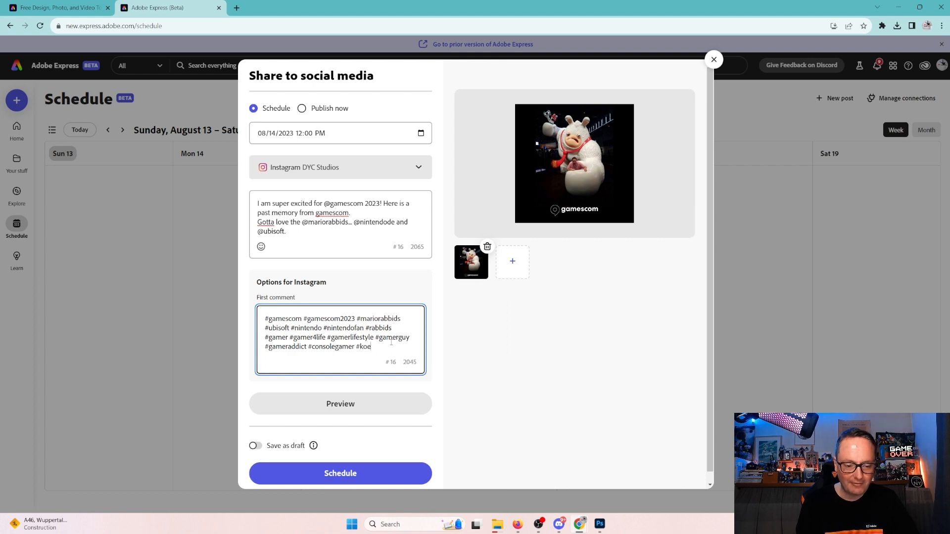
text(lnmesse)
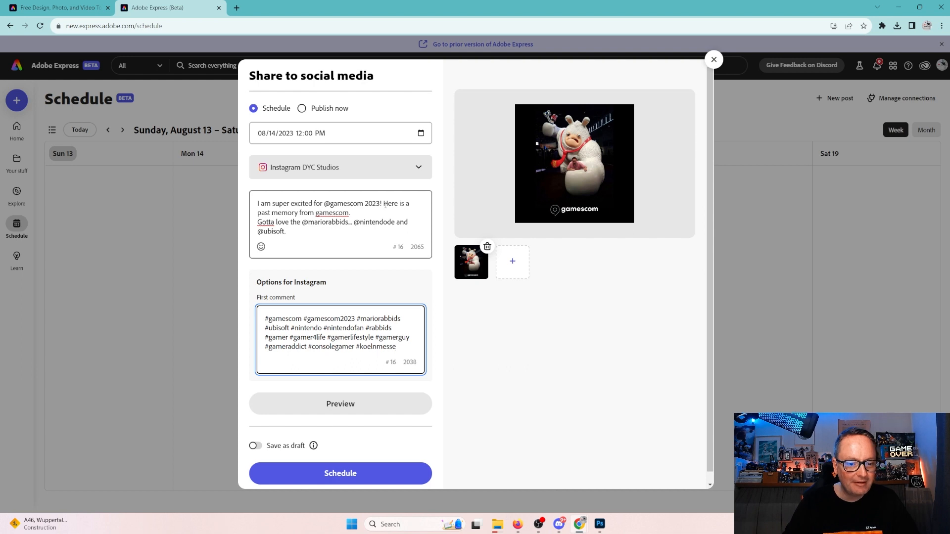
click(381, 204)
text(at @ko)
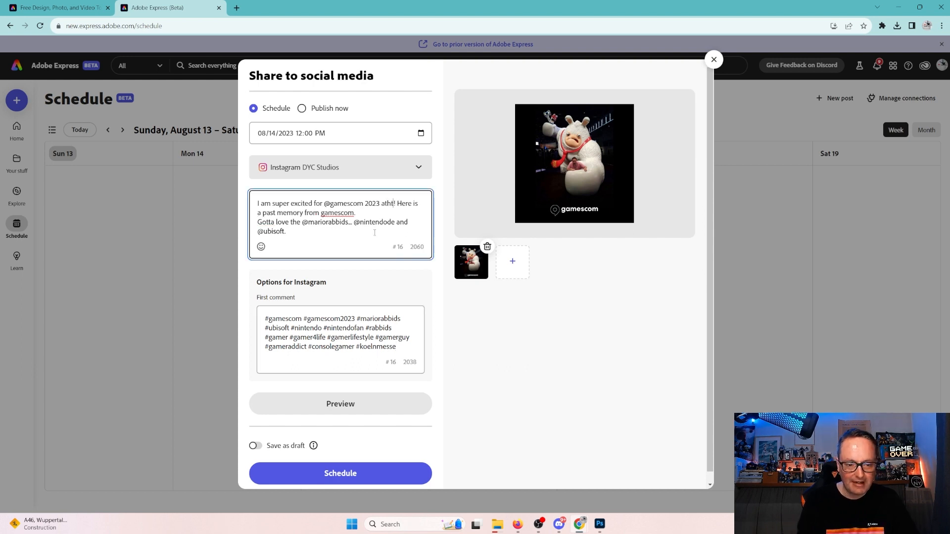
key(BackSpace)
key(BackSpace)
key(BackSpace)
key(BackSpace)
key(BackSpace)
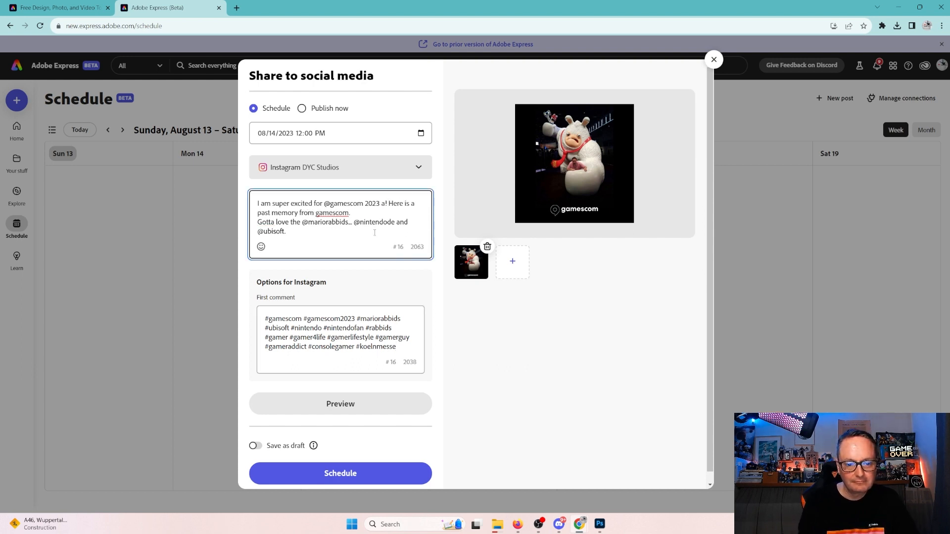
text(t the )
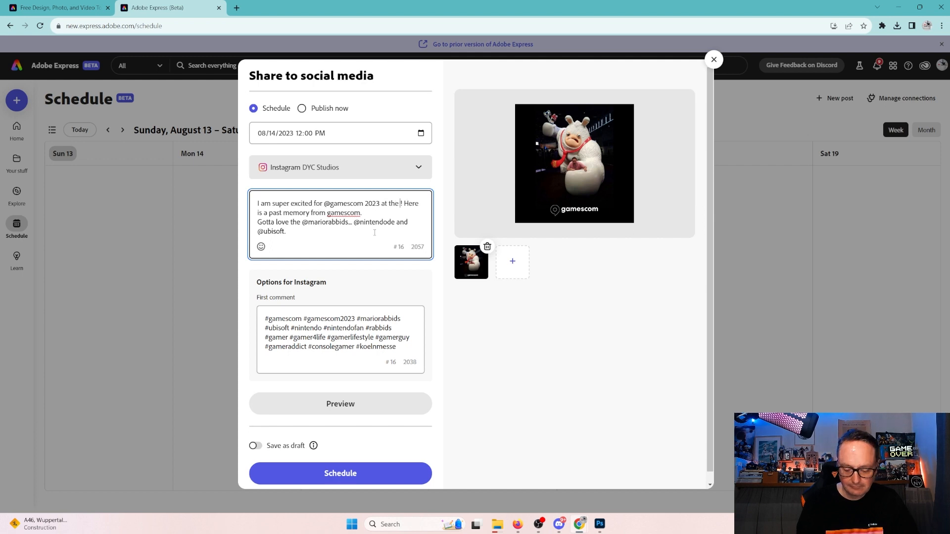
text(@koelnmes)
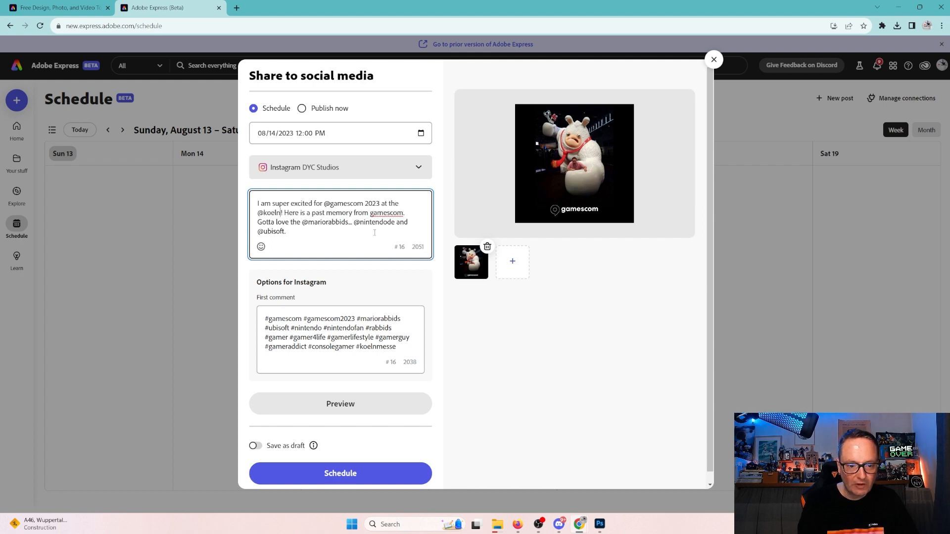
text(se)
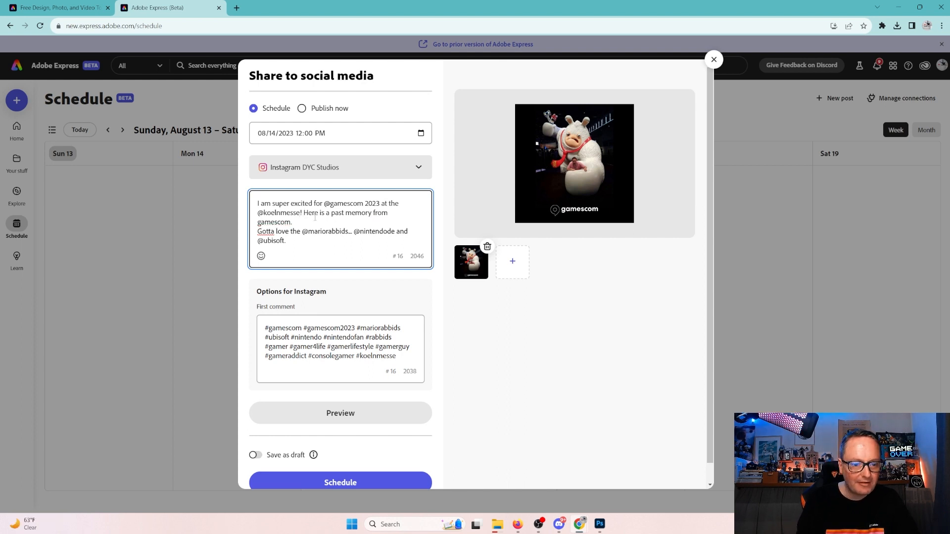
key(Return)
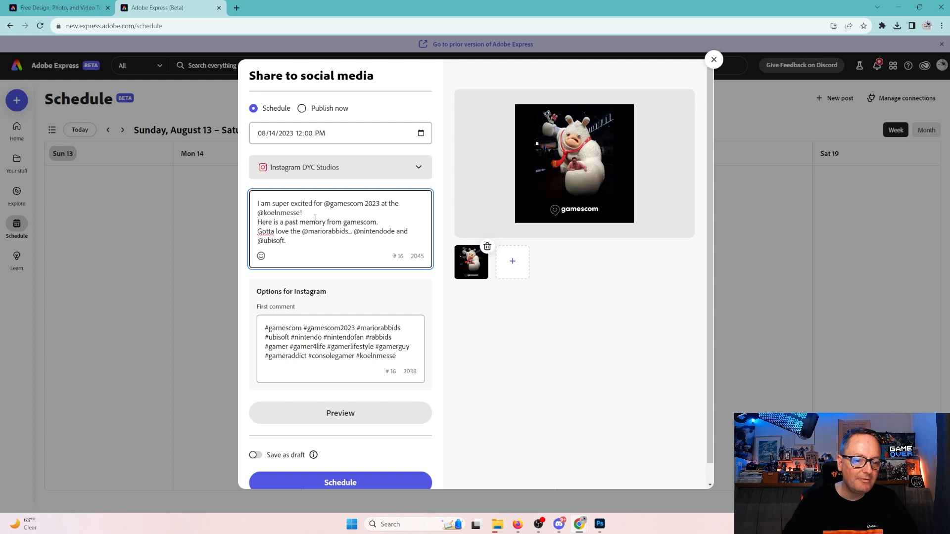
click(394, 223)
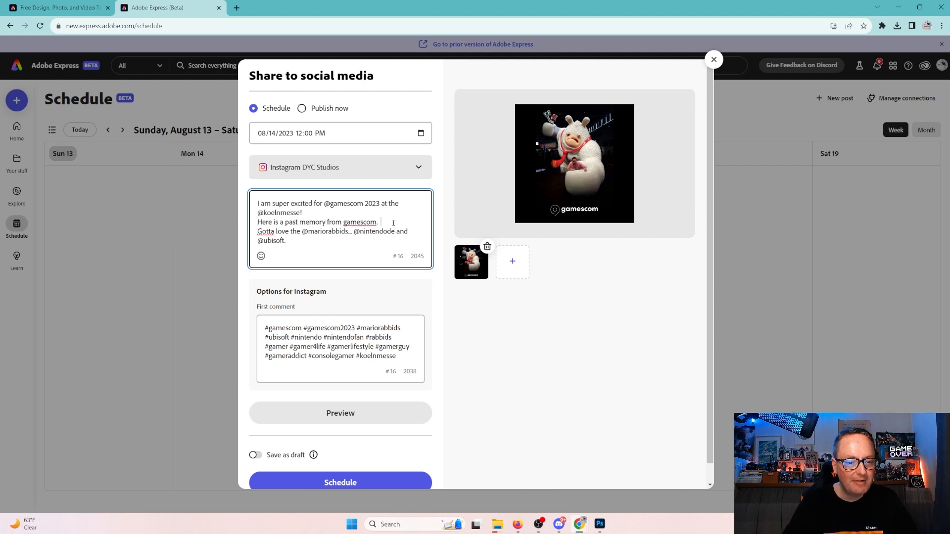
key(BackSpace)
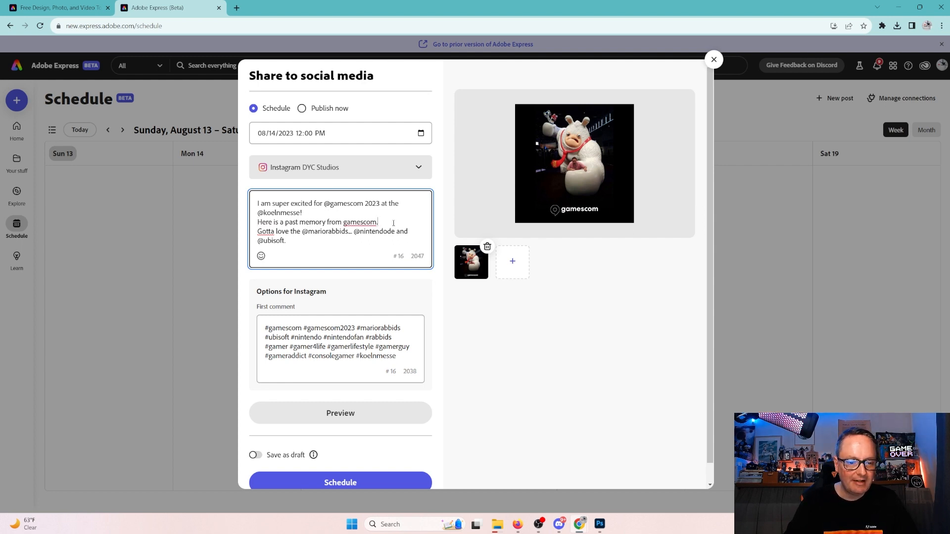
key(Return)
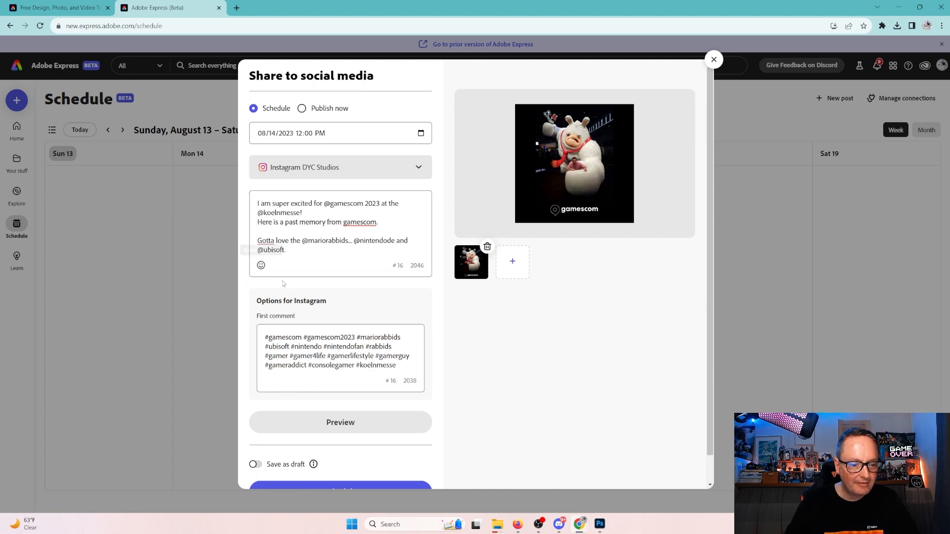
Insert three alien monster emojis on the blank caption line.
click(261, 265)
scroll(347, 277, down, 3)
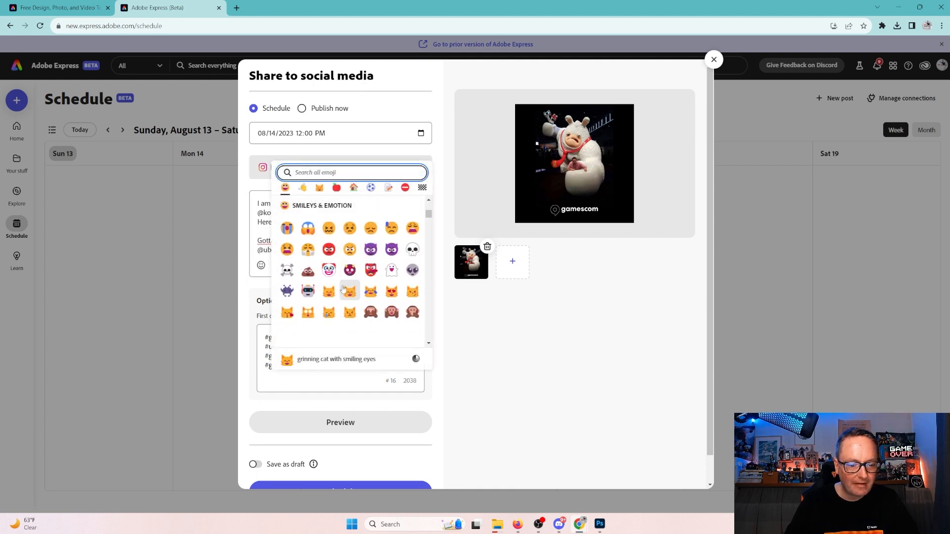
click(287, 291)
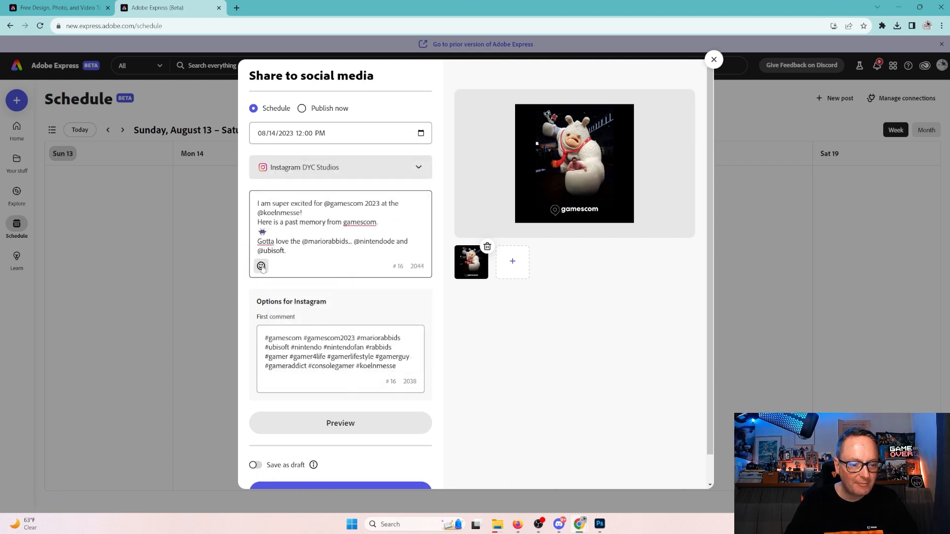
click(261, 266)
click(287, 227)
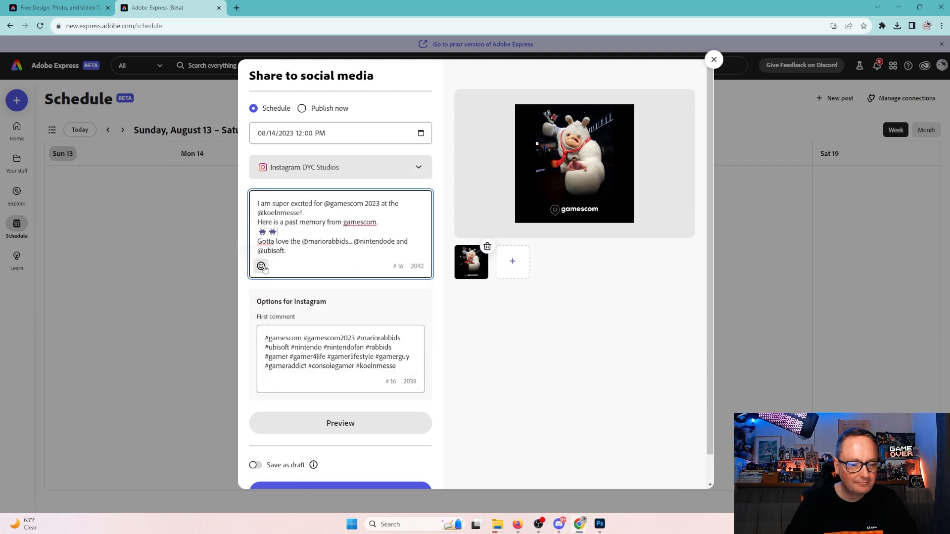
click(261, 266)
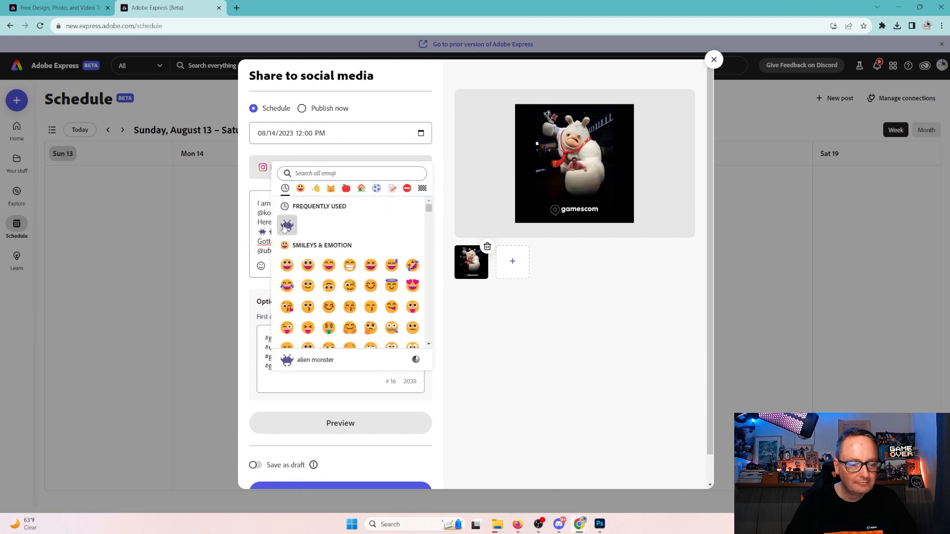
click(287, 225)
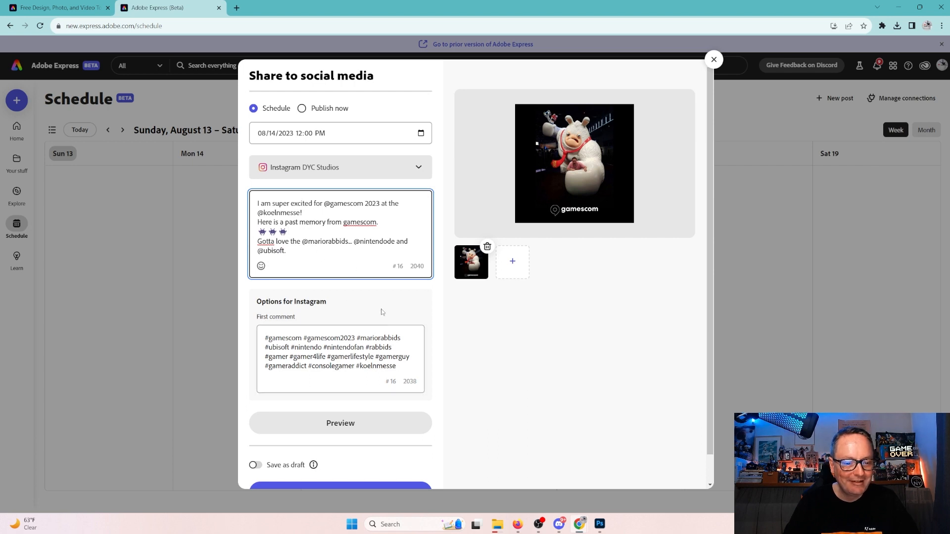
drag(286, 251, 282, 251)
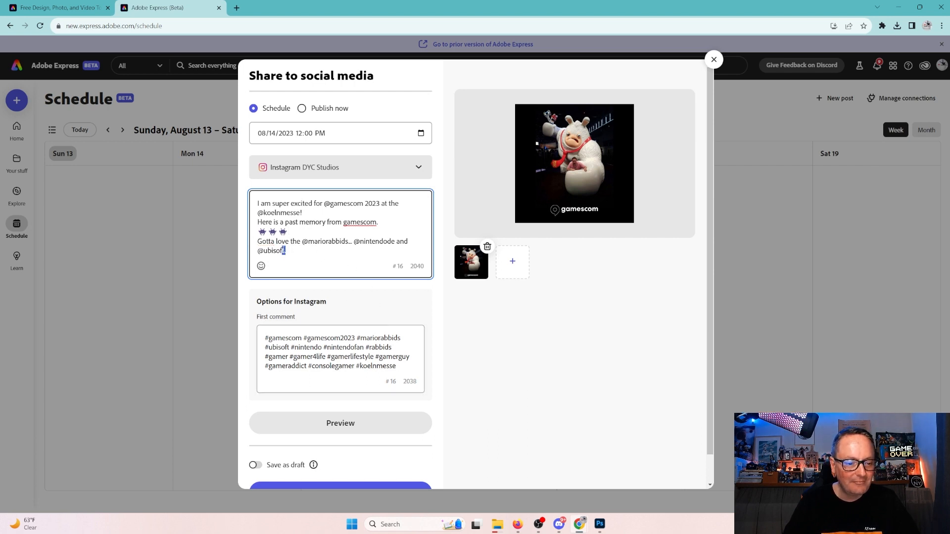
text(rock!)
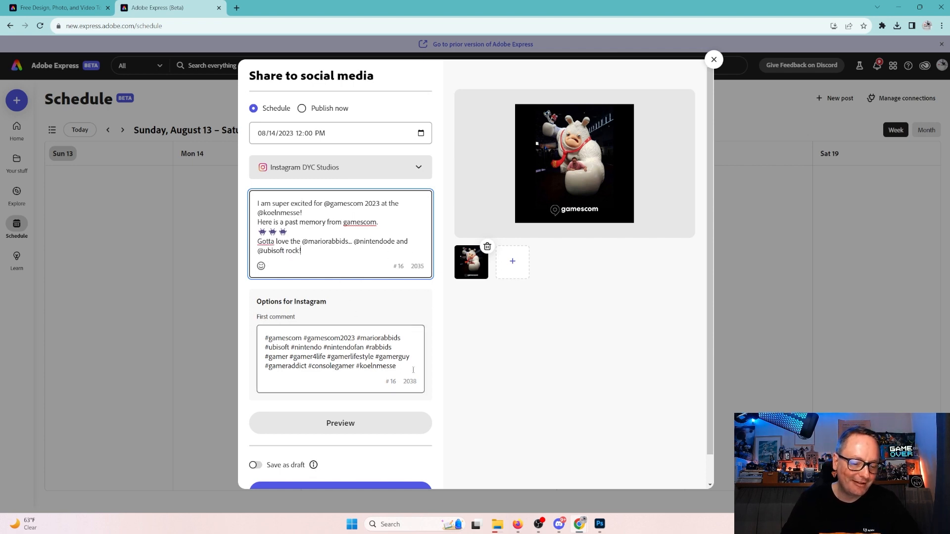
scroll(381, 360, down, 1)
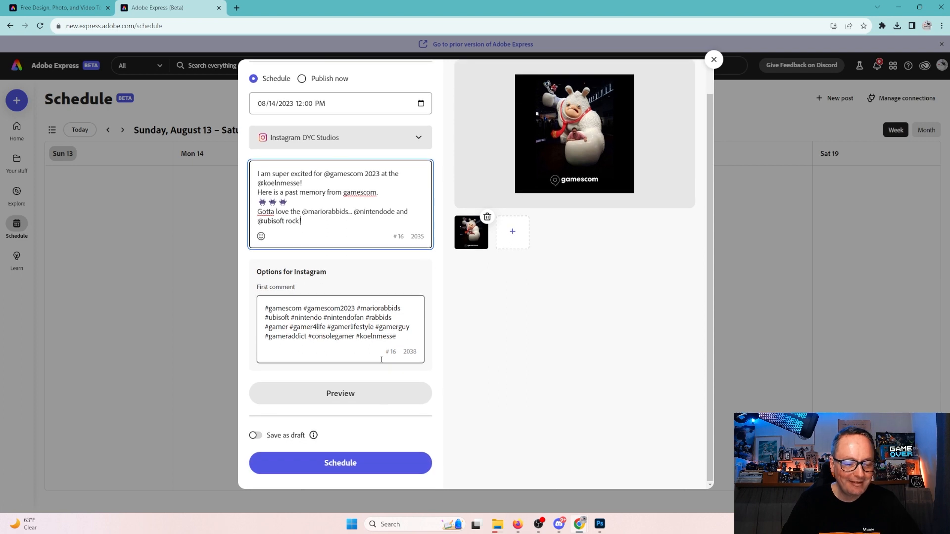
Review the Instagram post mockup, then schedule it for Monday the 14th at 12:00 PM.
click(349, 396)
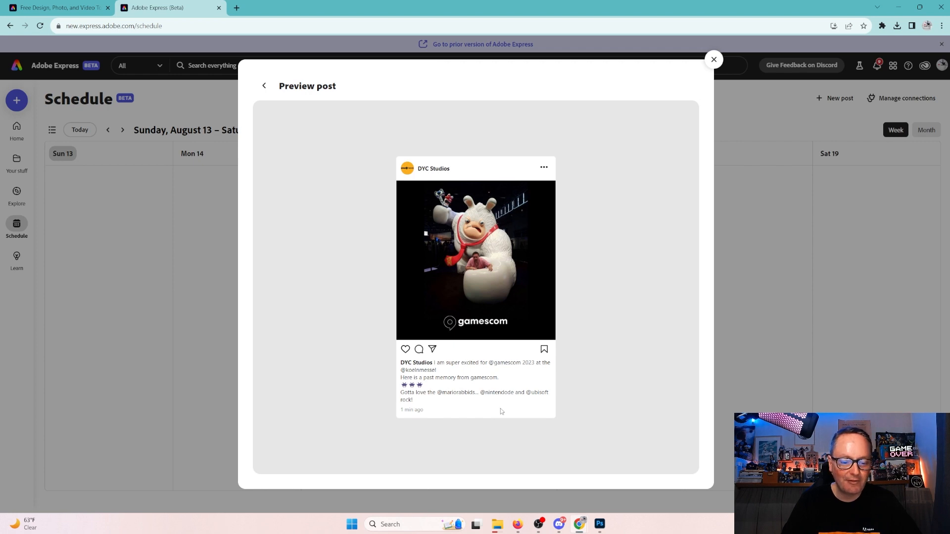
click(264, 85)
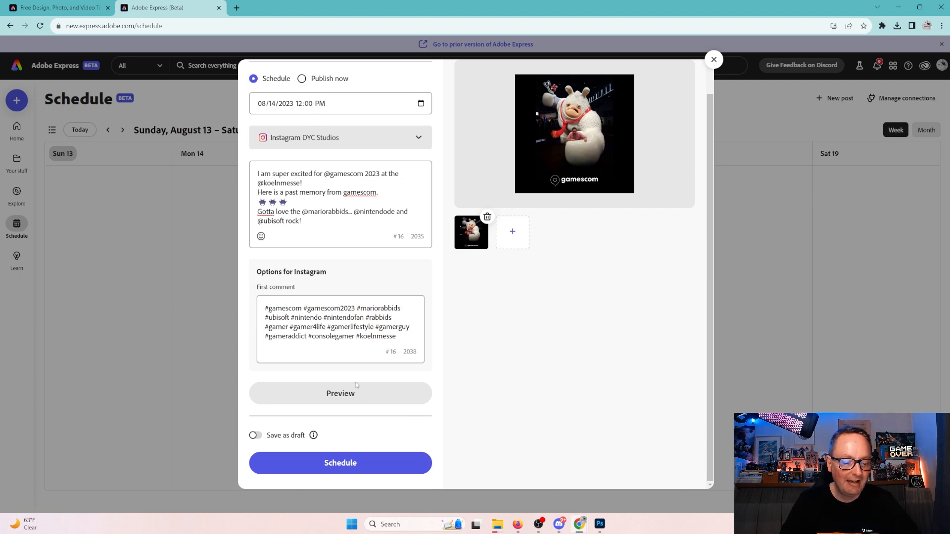
click(368, 465)
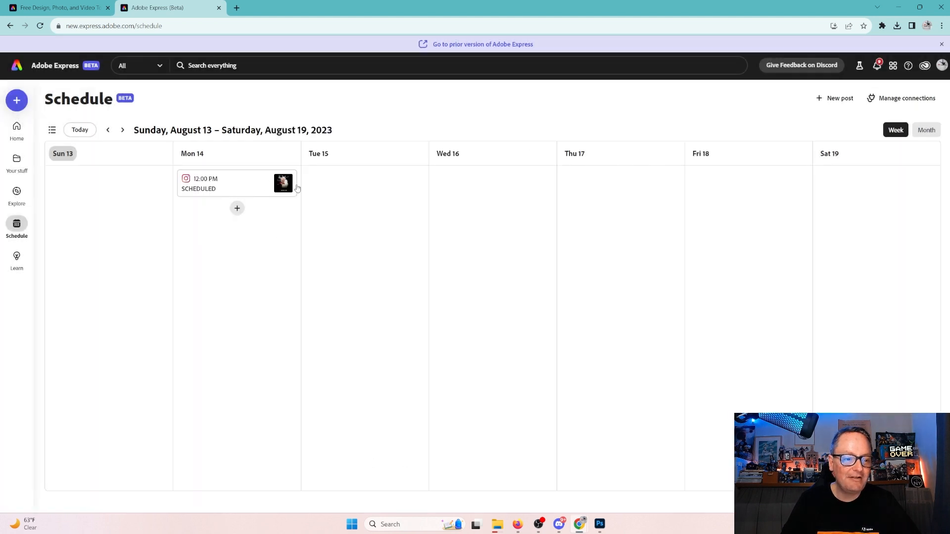
Open the scheduled Monday gamescom post and close it without changes.
click(247, 185)
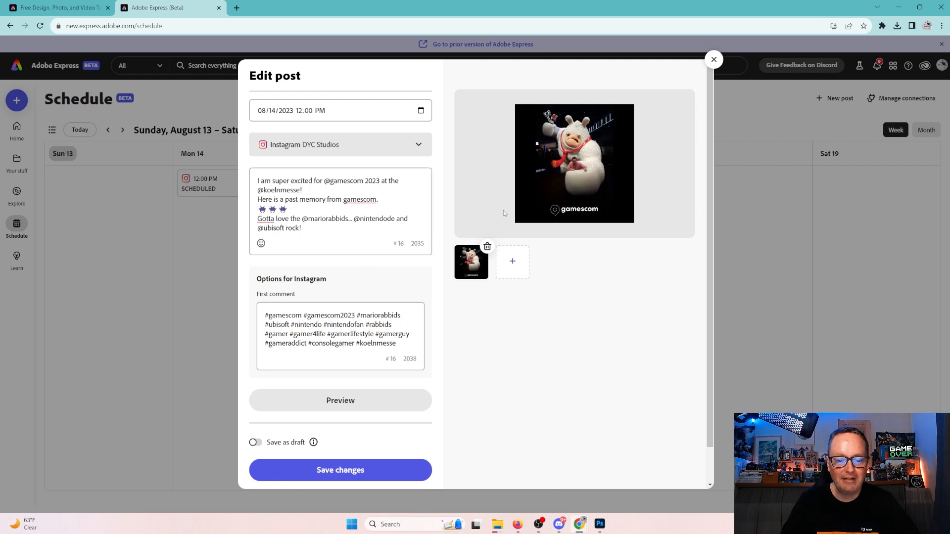
click(714, 60)
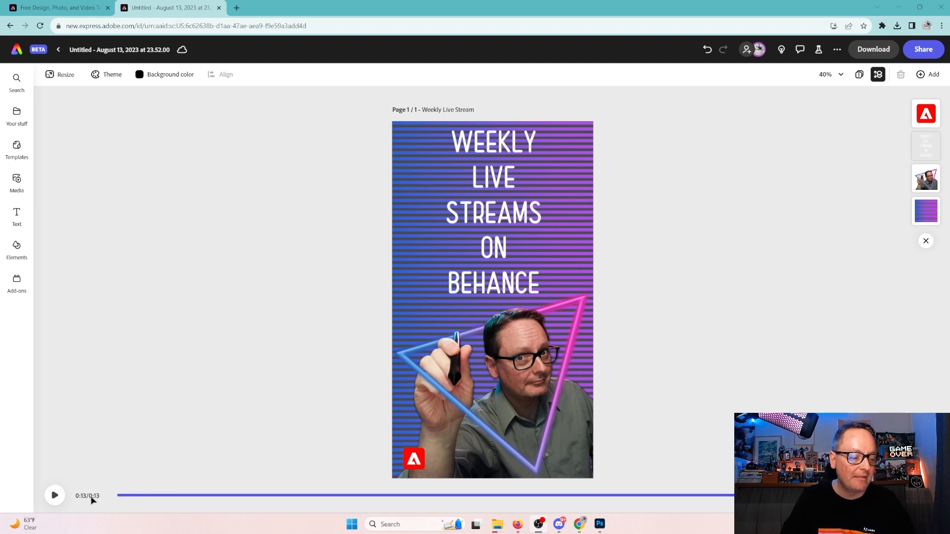
Play the video, then duplicate its page to create an identical Page 2.
click(52, 496)
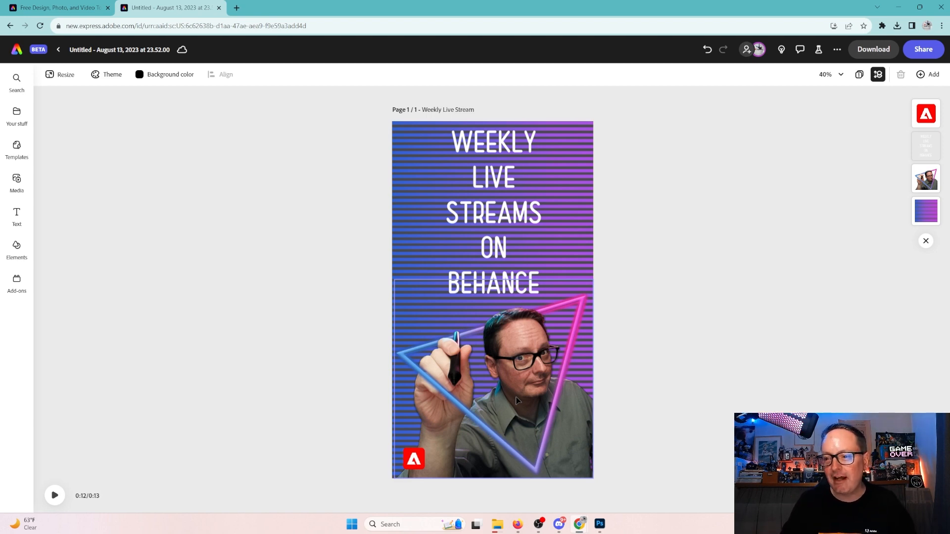
click(933, 76)
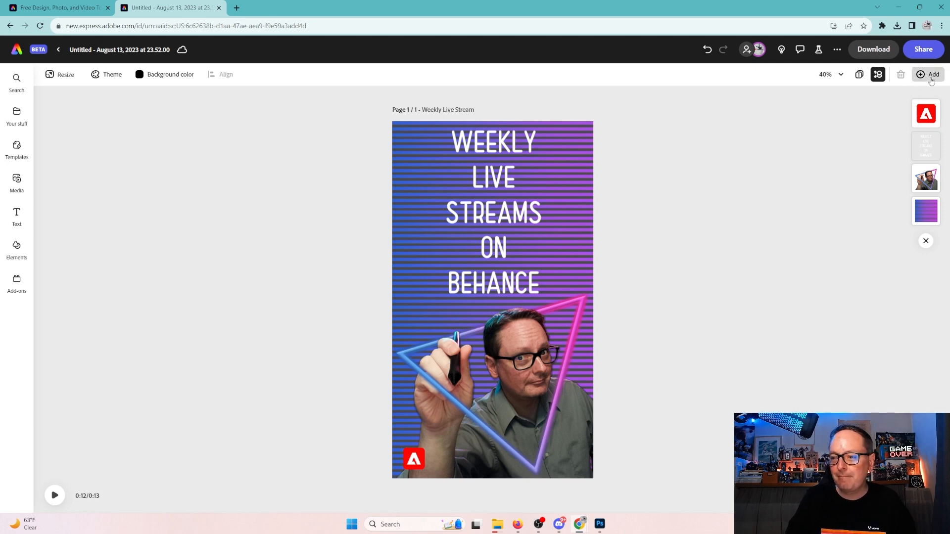
click(880, 141)
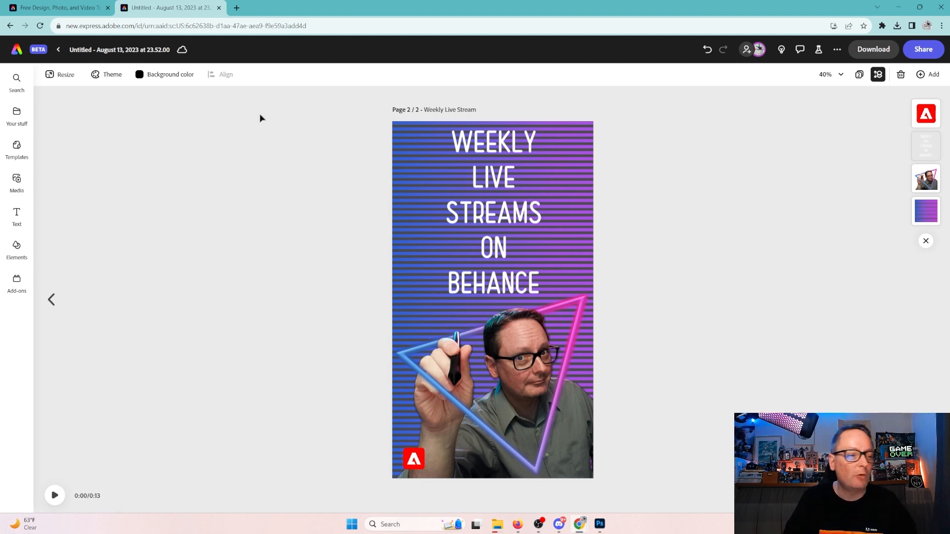
Resize page 2 to the Instagram square post format, 1080 x 1080 px.
click(66, 76)
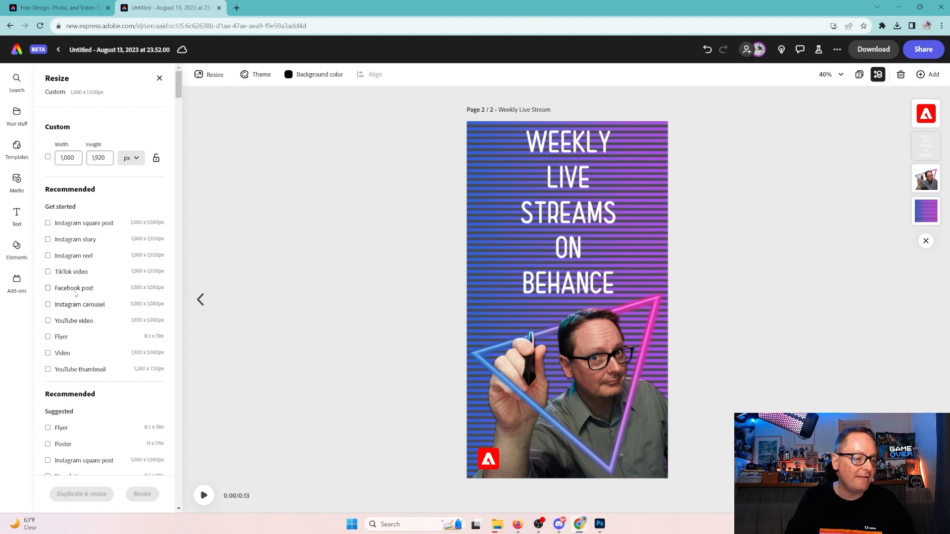
click(48, 223)
scroll(116, 365, down, 6)
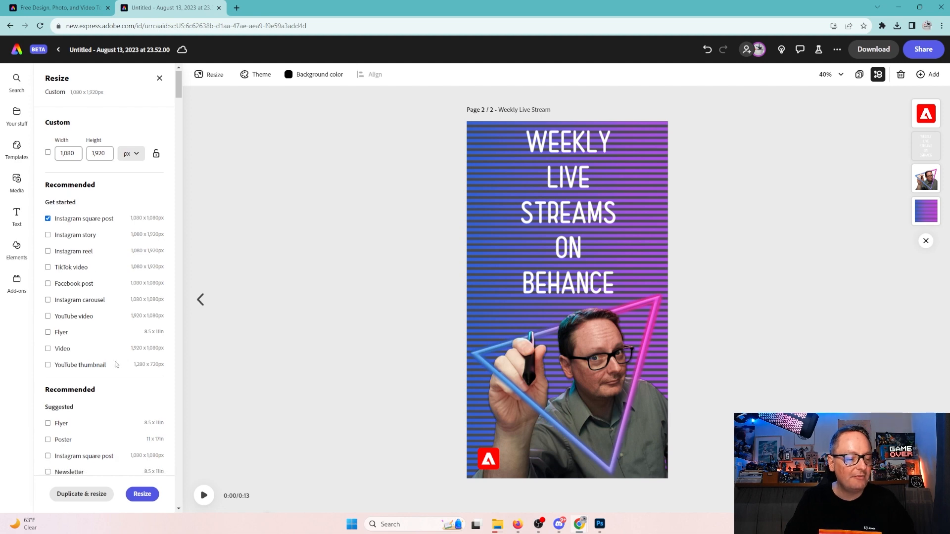
scroll(117, 365, up, 4)
scroll(117, 365, down, 4)
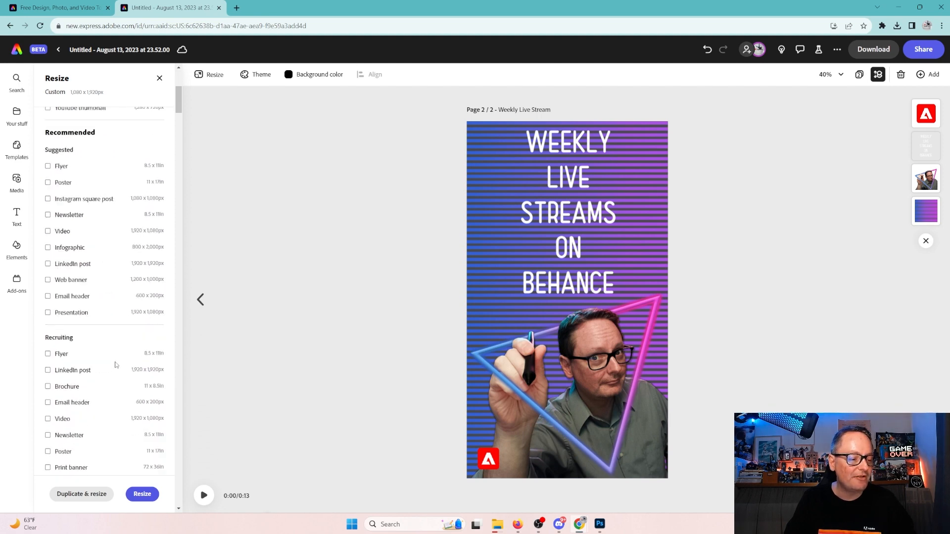
scroll(75, 406, down, 5)
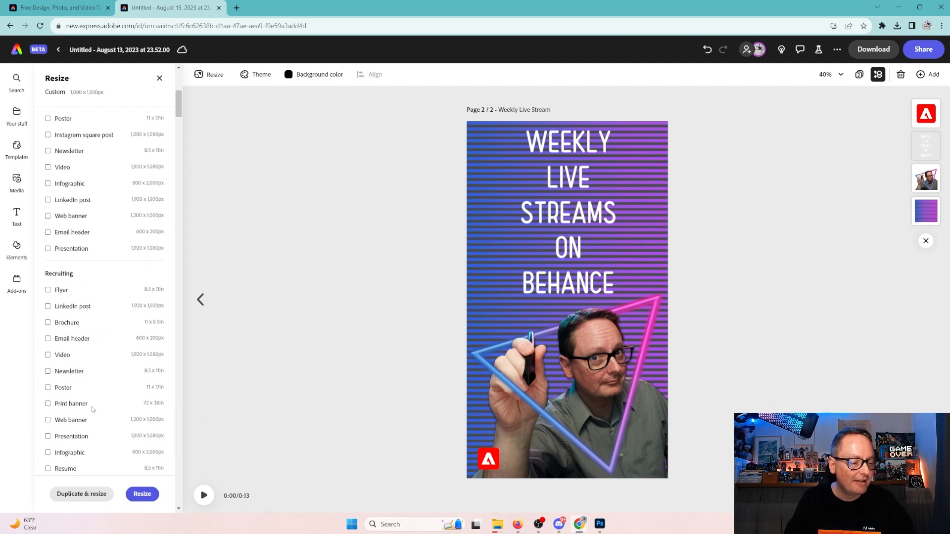
scroll(95, 402, down, 4)
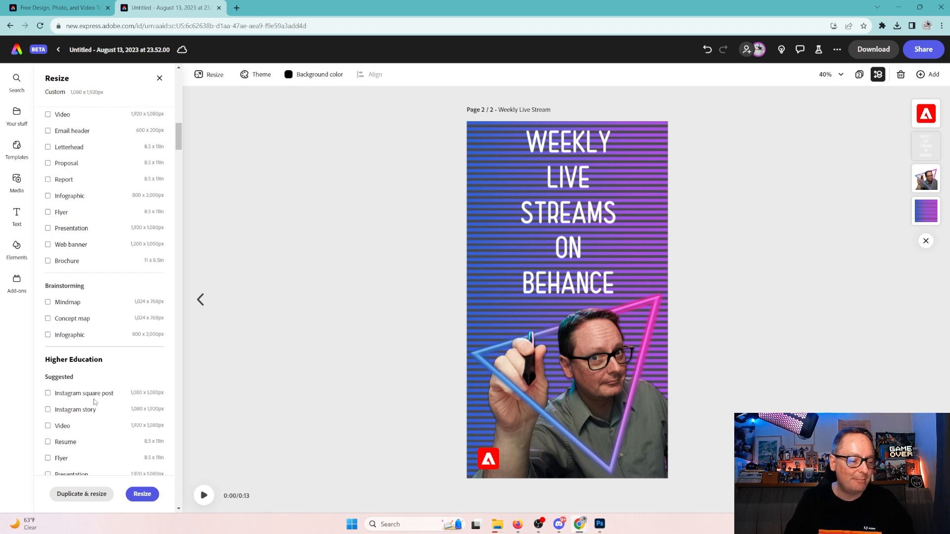
click(143, 494)
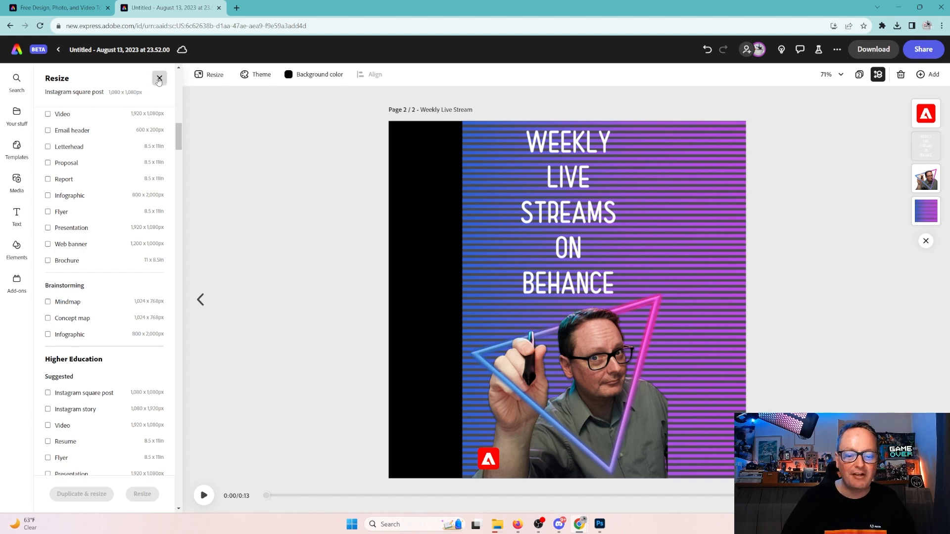
Shift the striped background image so it fills the square page.
click(159, 79)
click(415, 245)
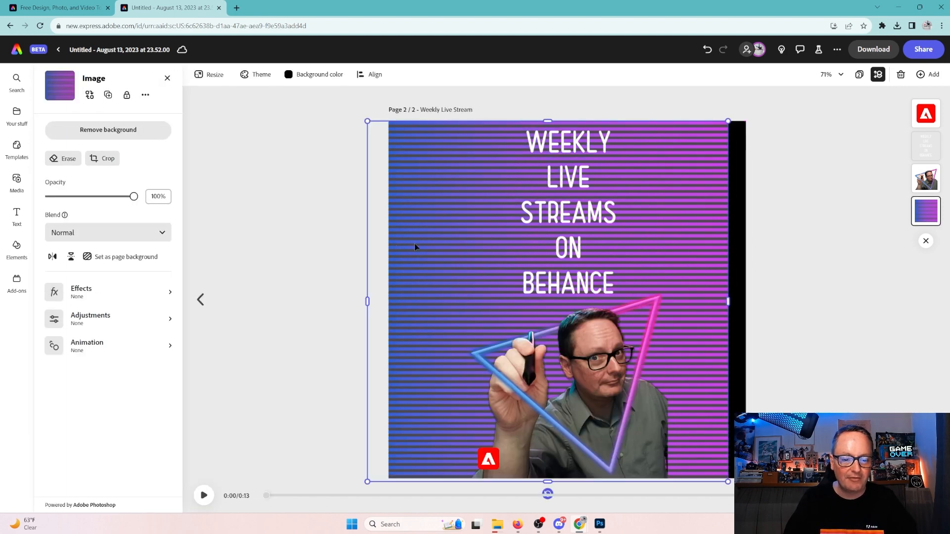
drag(444, 244, 461, 244)
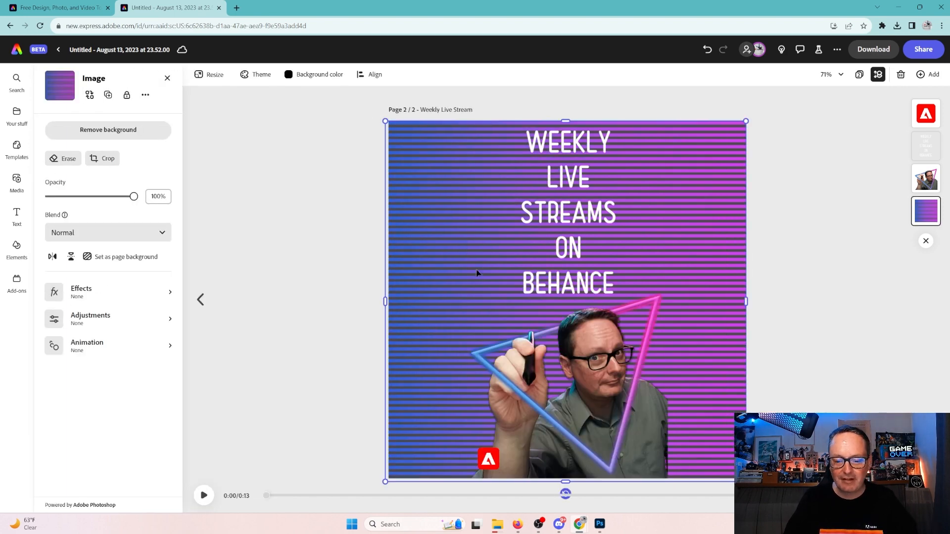
Enlarge the presenter photo toward the lower right and move the Adobe logo bottom-left.
click(546, 380)
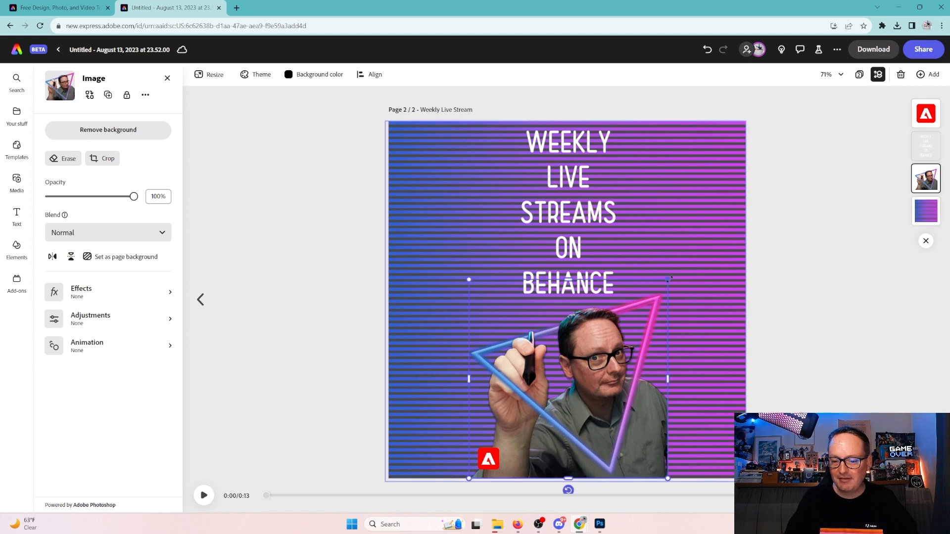
drag(669, 279, 756, 211)
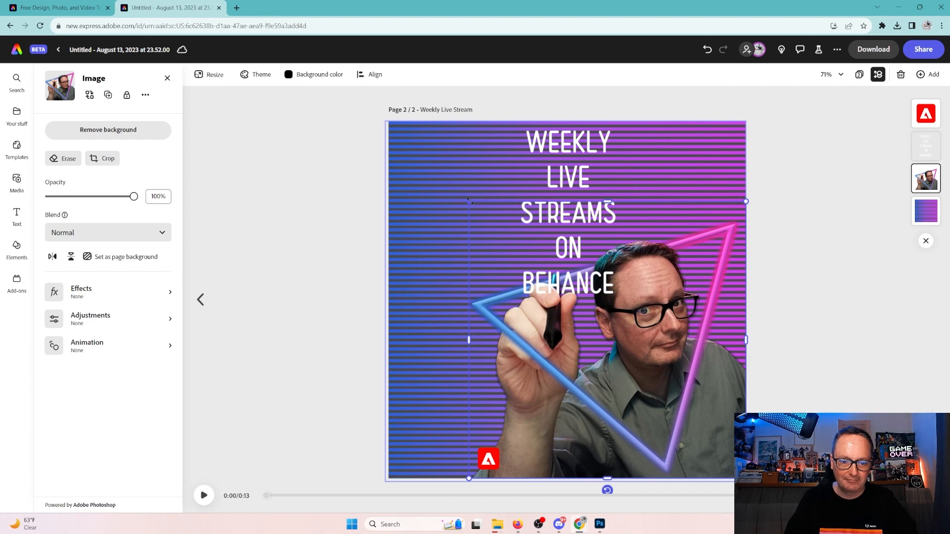
drag(469, 201, 438, 177)
click(488, 459)
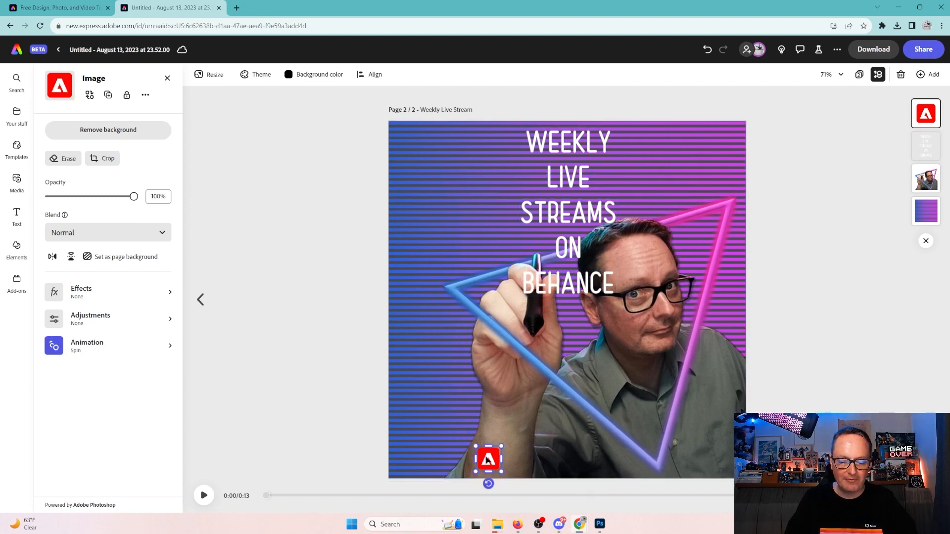
drag(487, 460, 425, 441)
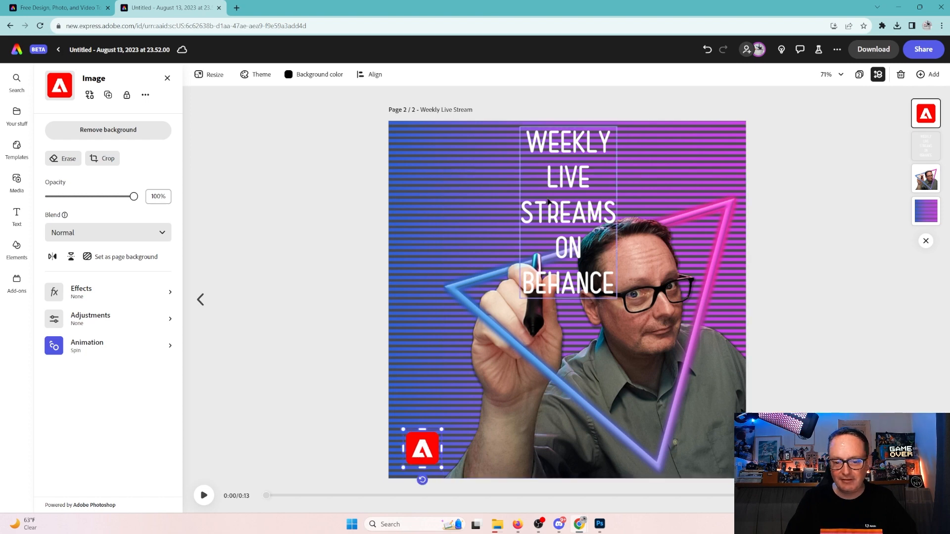
Widen the title and reflow it to WEEKLY / LIVE STREAMS / ON BEHANCE, positioned upper-left.
click(526, 226)
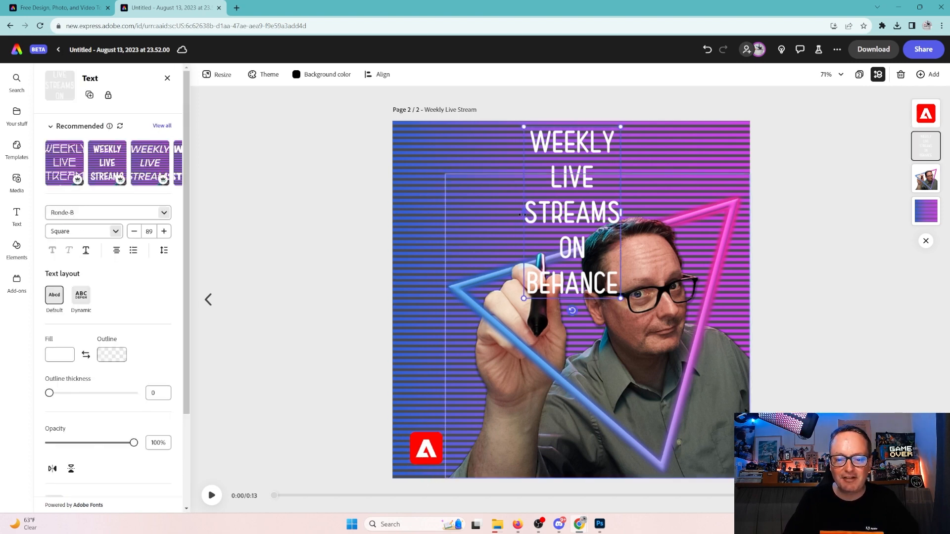
drag(520, 212, 430, 212)
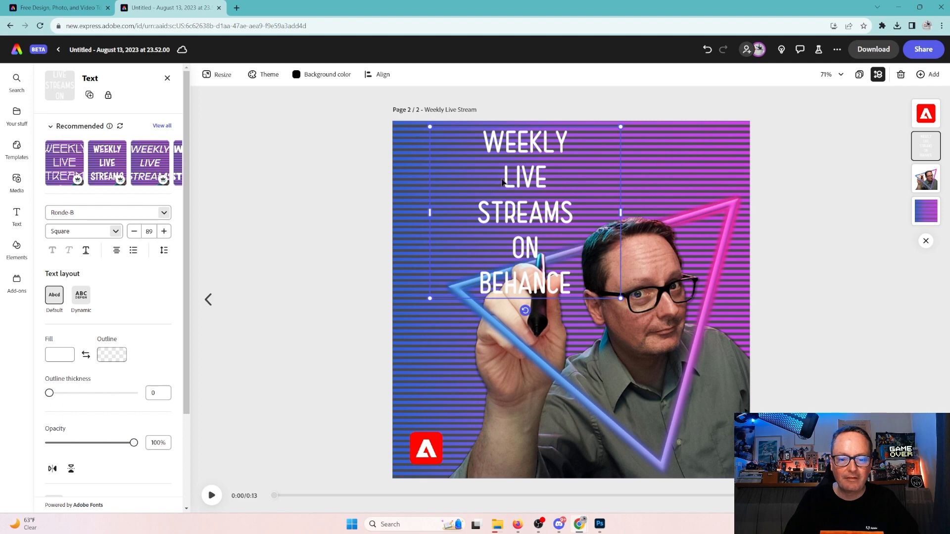
double_click(502, 180)
click(489, 147)
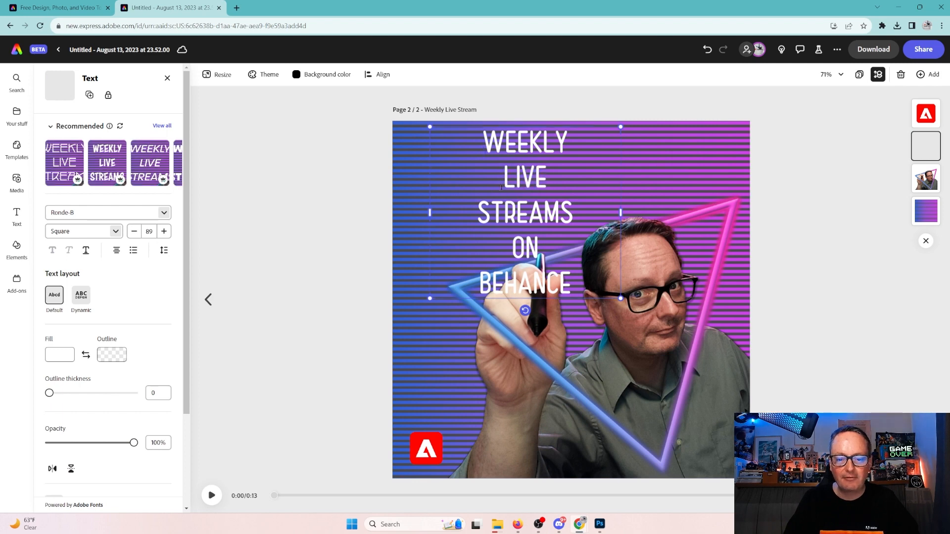
click(477, 218)
key(BackSpace)
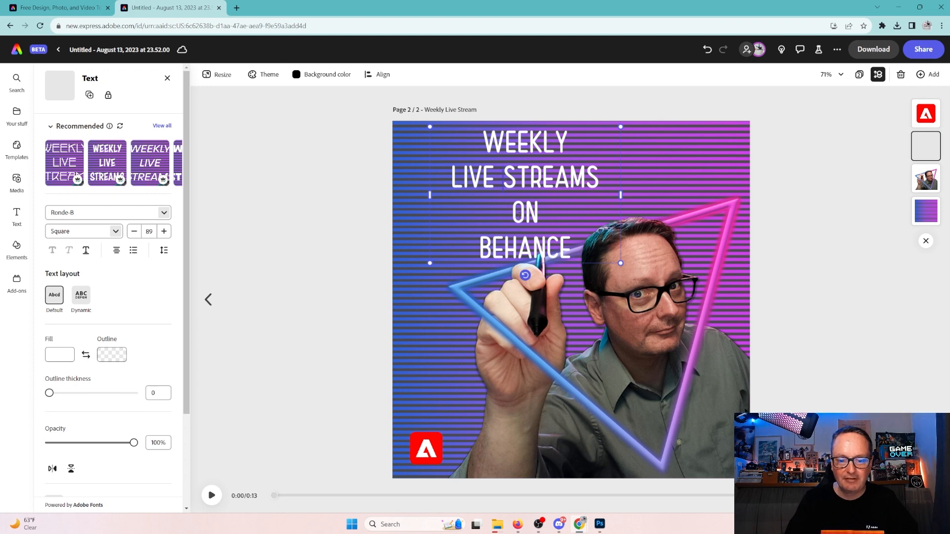
click(479, 252)
key(BackSpace)
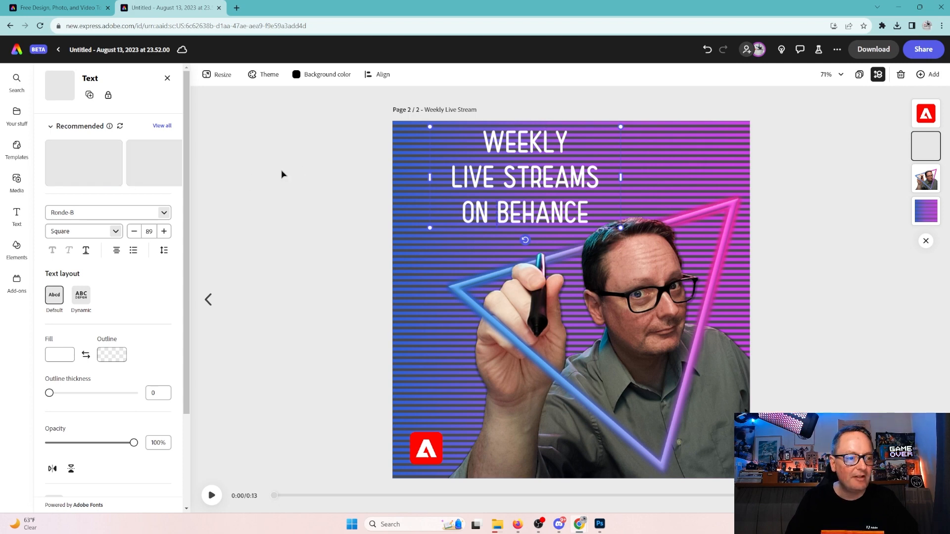
drag(535, 177, 499, 190)
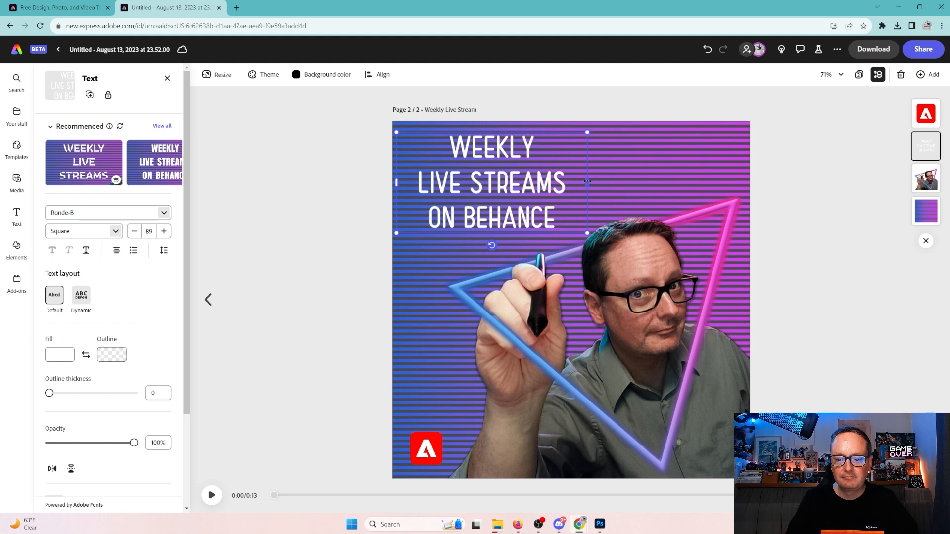
mouse_move(588, 181)
mouse_down()
mouse_move(608, 182)
mouse_move(571, 191)
mouse_up()
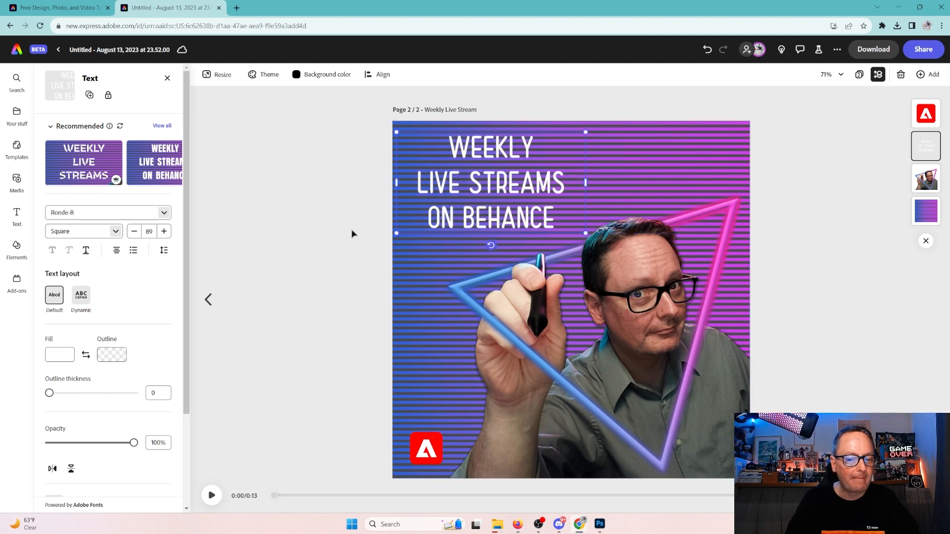
click(544, 114)
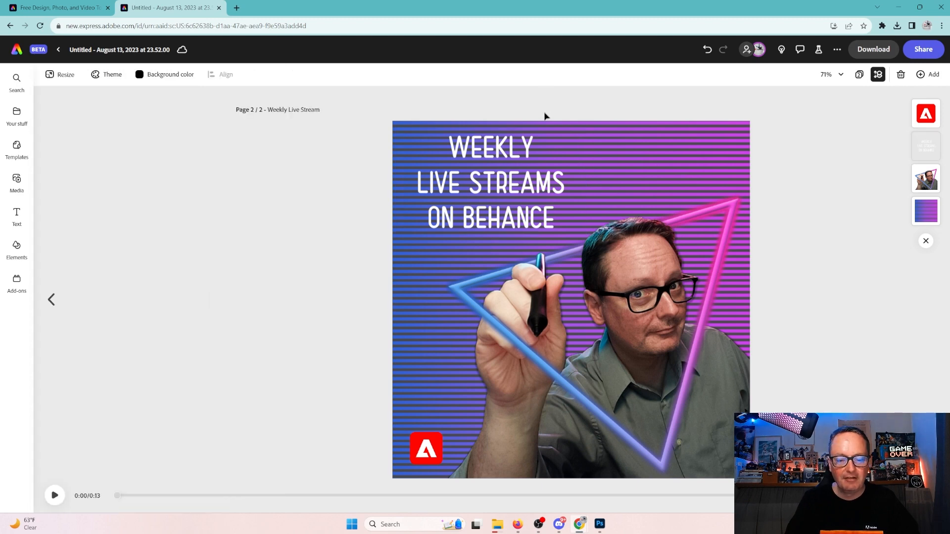
Preview the square video, compare it with the portrait page, then open MP4 download options for page 2.
click(55, 496)
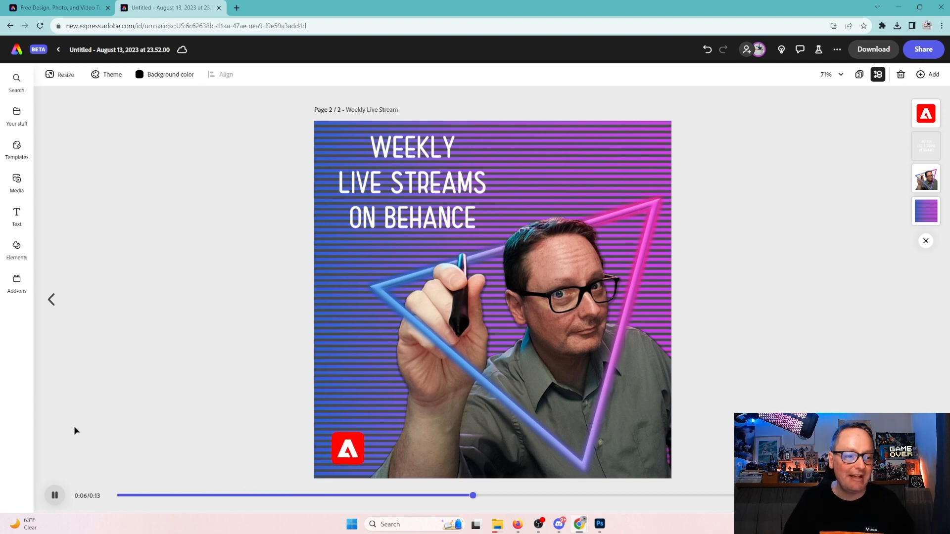
click(51, 299)
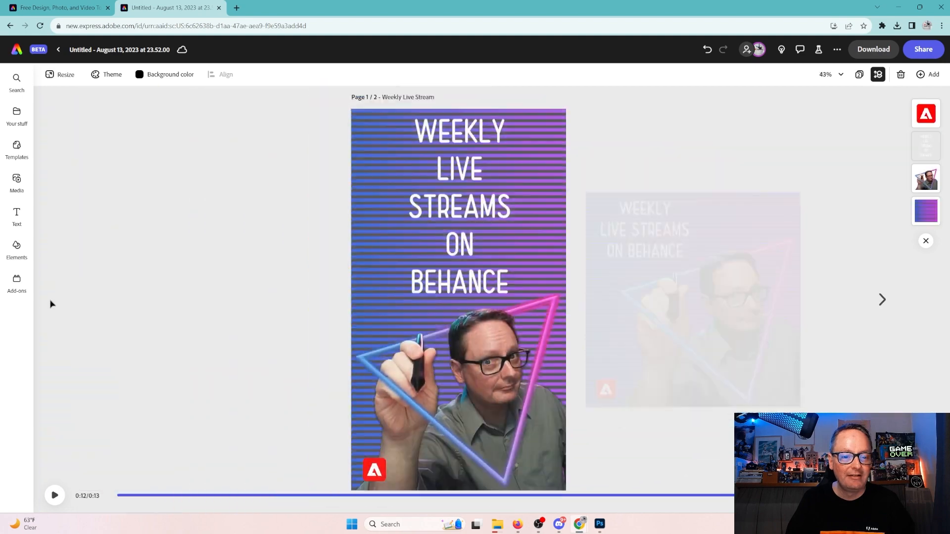
click(882, 299)
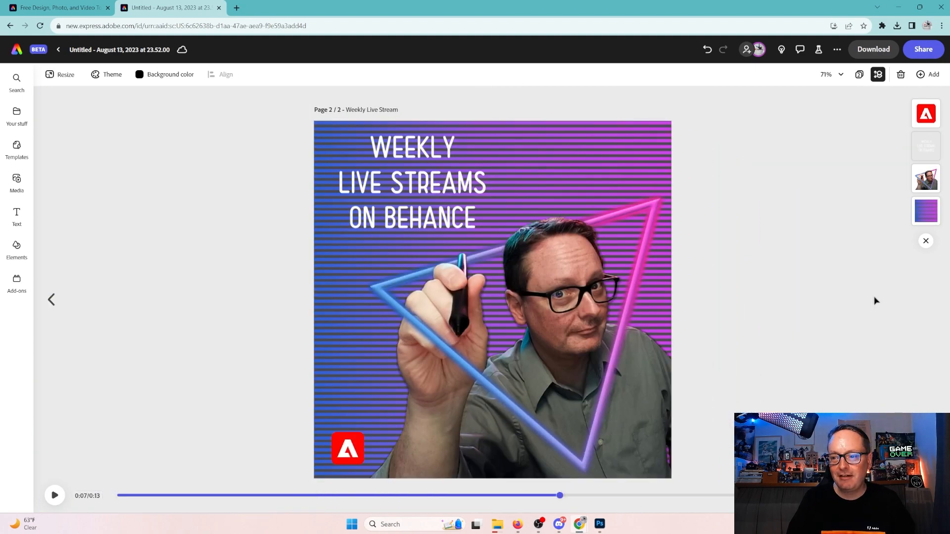
click(872, 50)
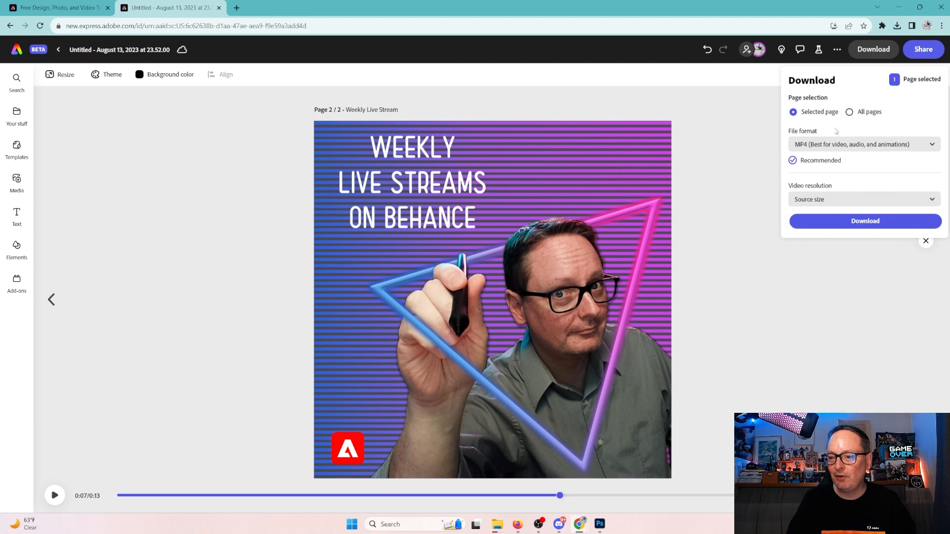